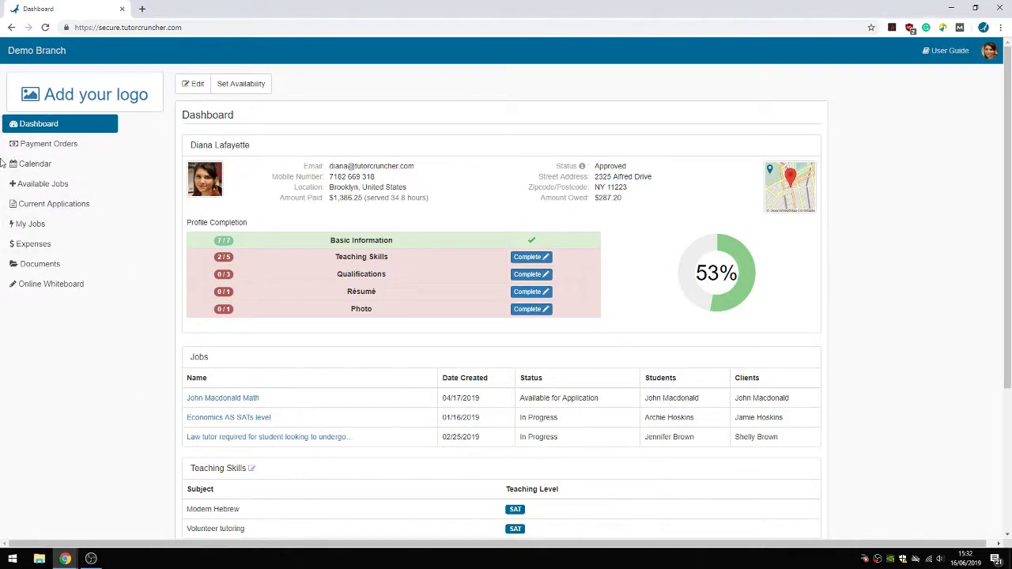
Look over the tutor dashboard, including profile completion, jobs, teaching skills, qualifications and documents
scroll(156, 254, down, 3)
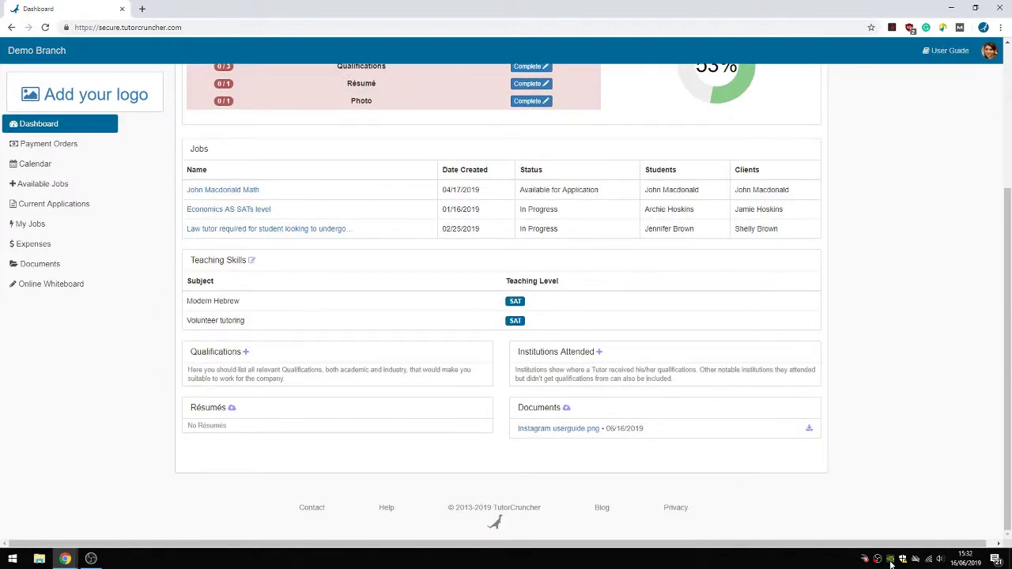
scroll(908, 309, up, 3)
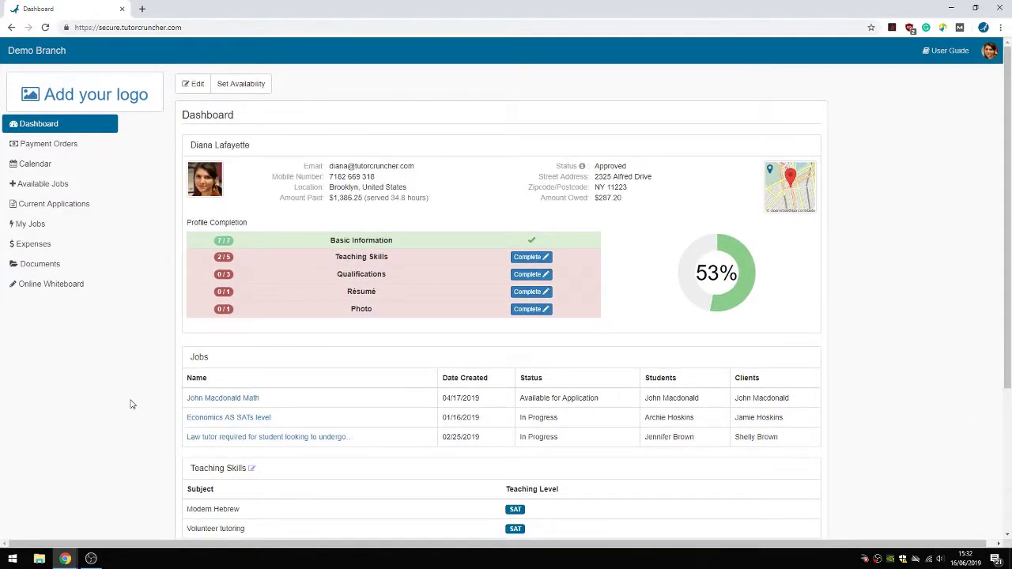
scroll(95, 338, down, 1)
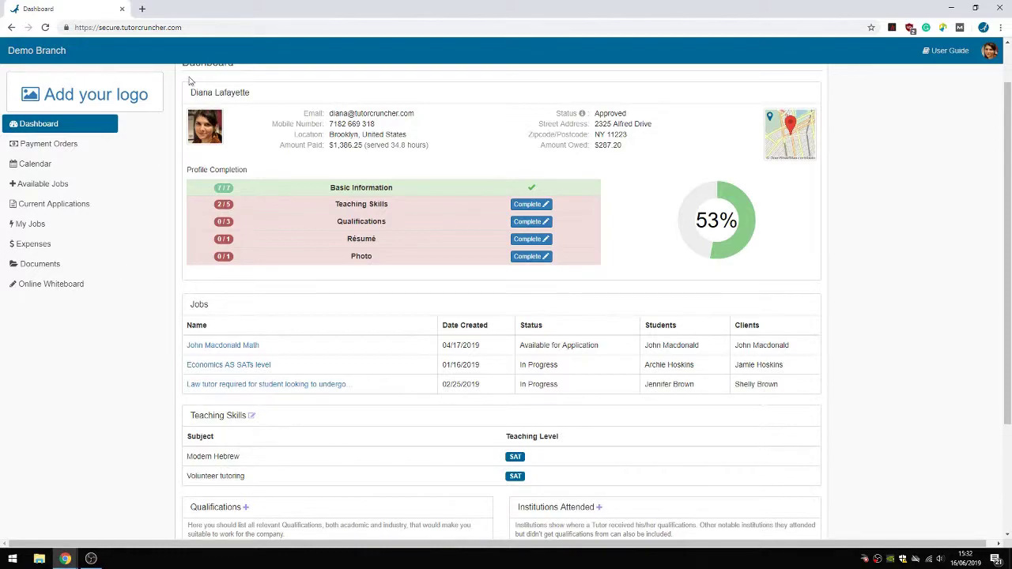
scroll(179, 301, down, 3)
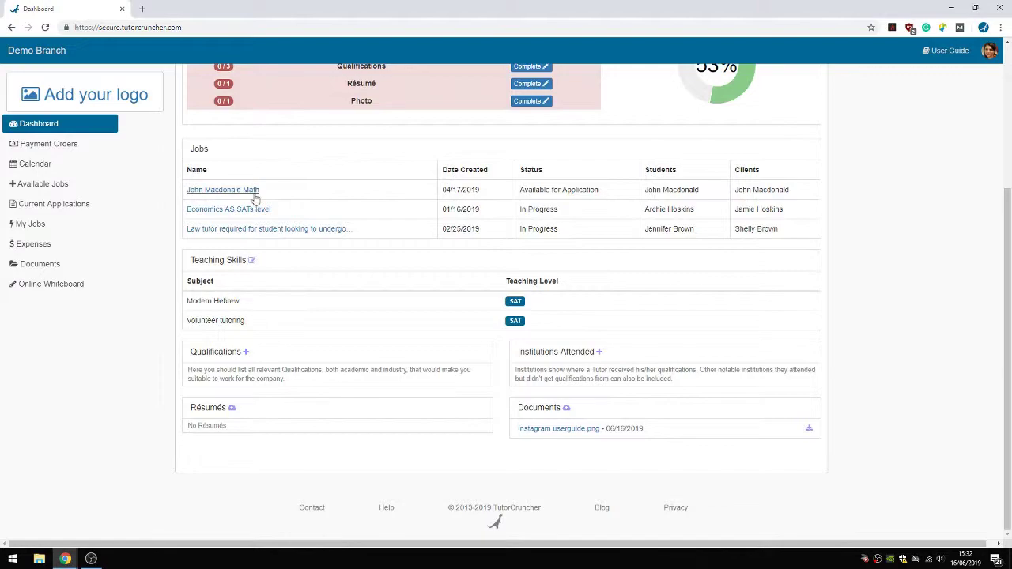
scroll(380, 280, up, 3)
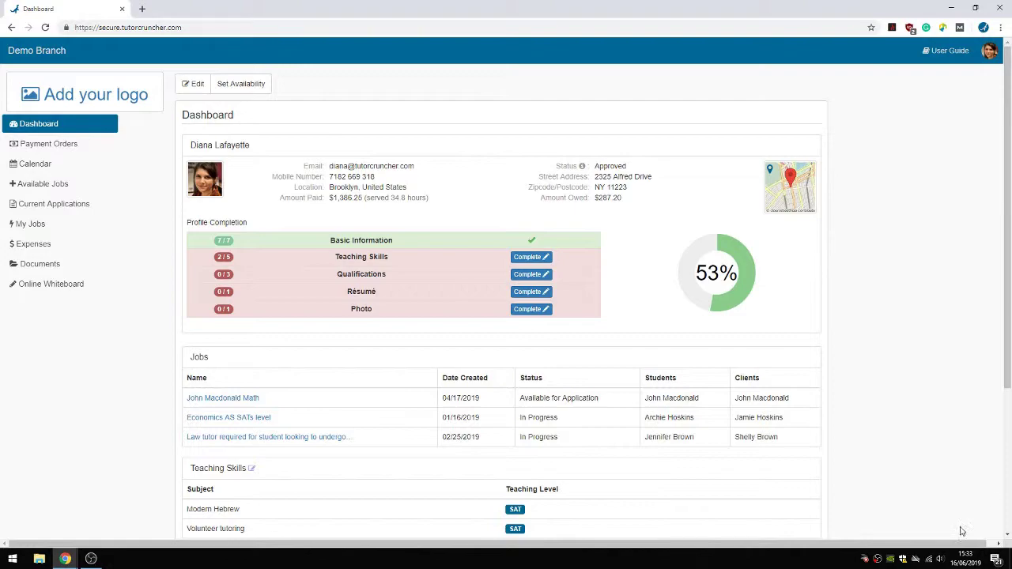
Add 9:00 AM to 6:00 PM slots on Wednesdays May 29, June 5 and June 12 in the tutor's availability calendar, then return to the dashboard
click(256, 96)
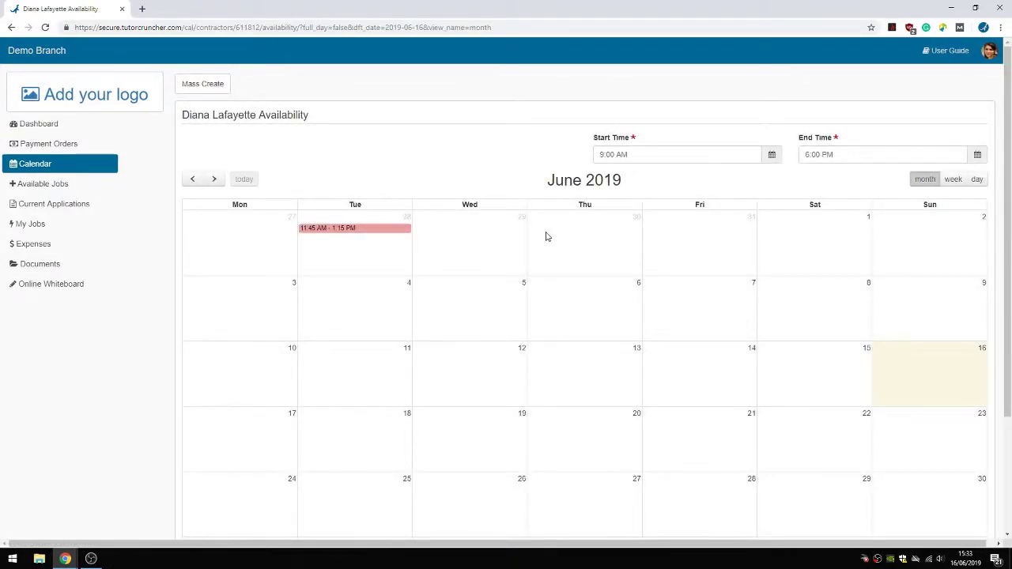
click(457, 239)
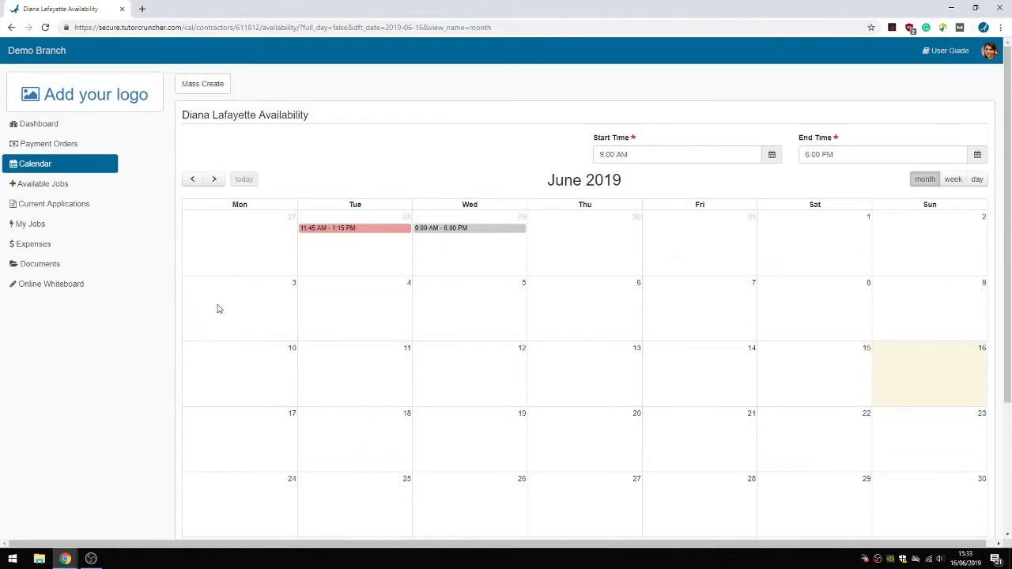
click(509, 298)
click(482, 376)
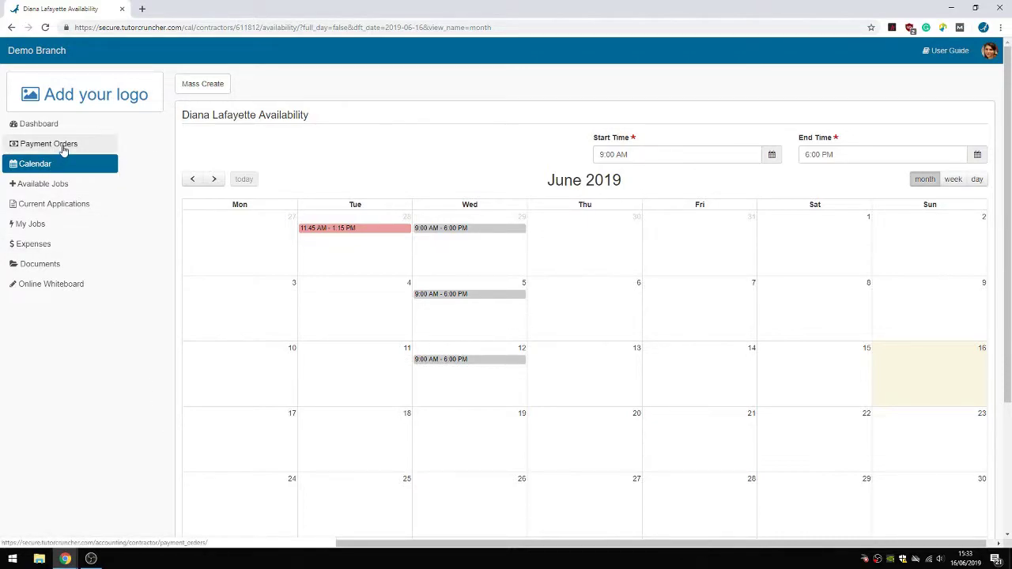
click(77, 125)
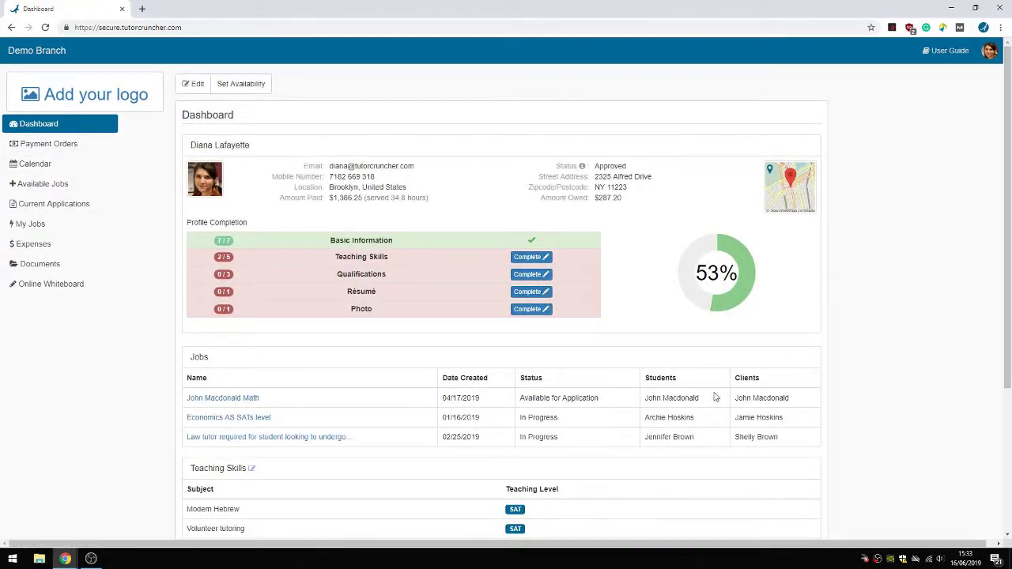
scroll(664, 317, down, 1)
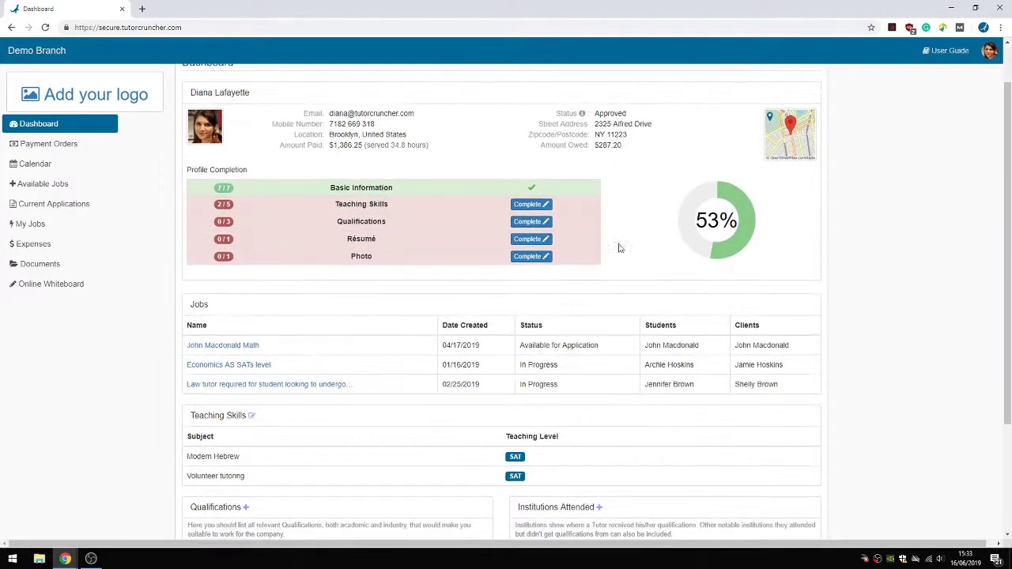
Review the payment order dated 12/31/2018 and its PDF breakdown, then return to the list of payment orders
click(48, 150)
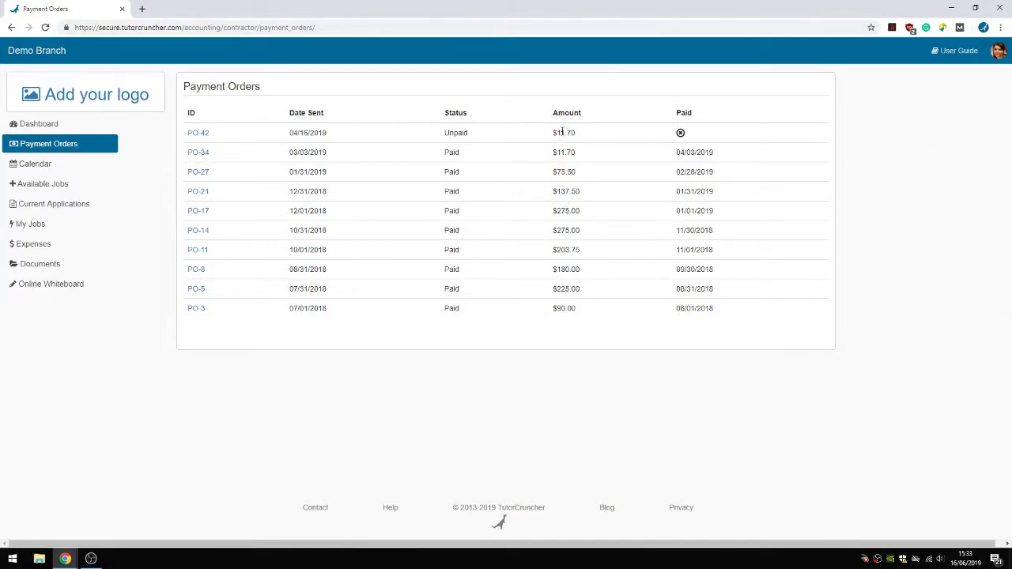
click(200, 193)
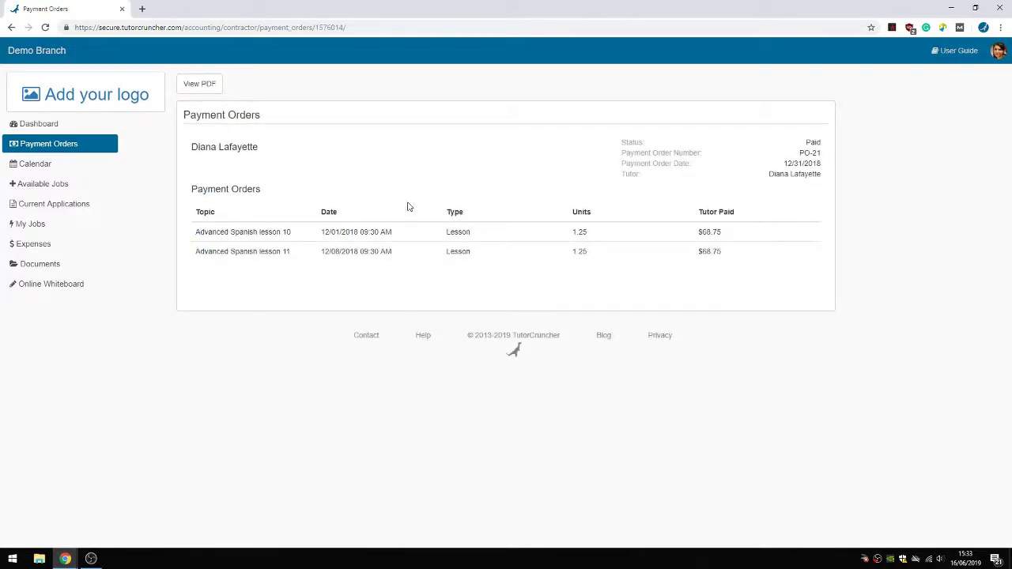
click(199, 85)
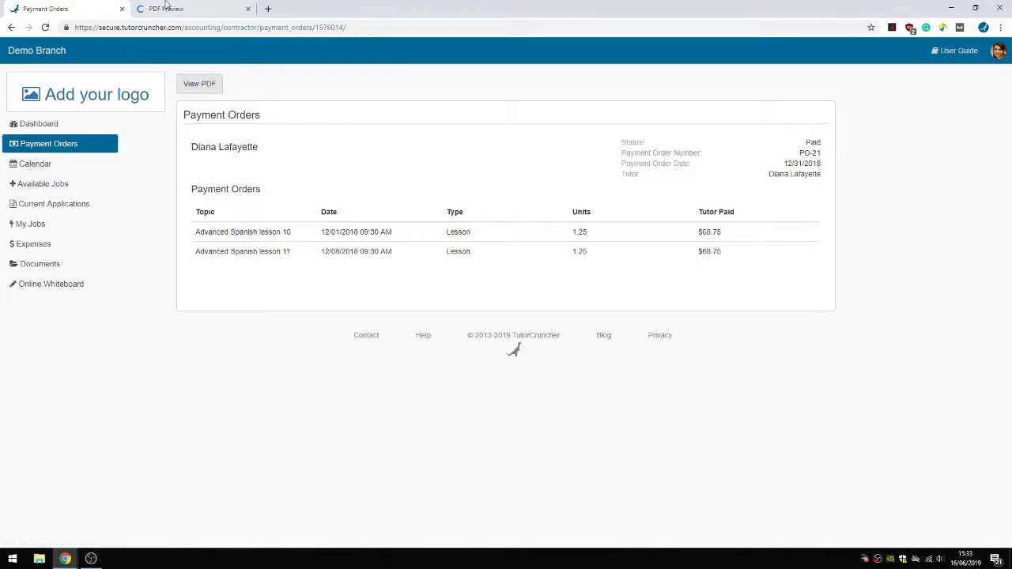
scroll(518, 419, down, 2)
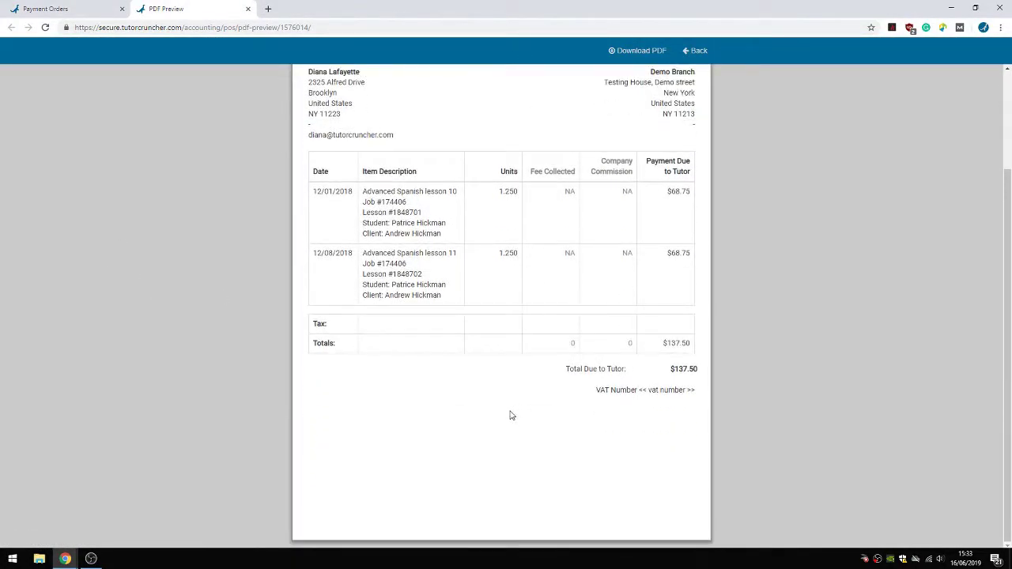
scroll(511, 416, up, 2)
scroll(443, 379, down, 2)
scroll(347, 303, up, 2)
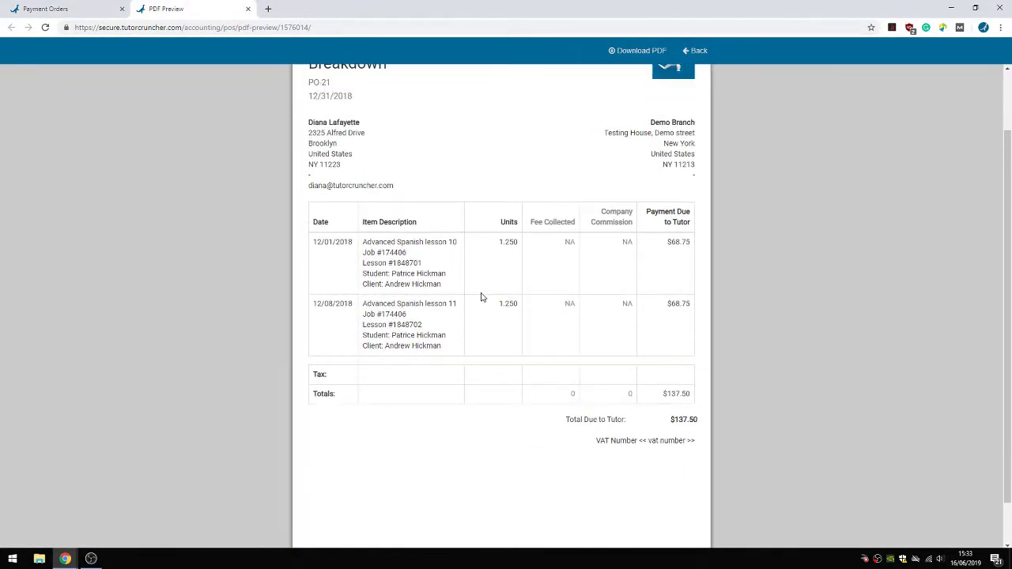
click(68, 8)
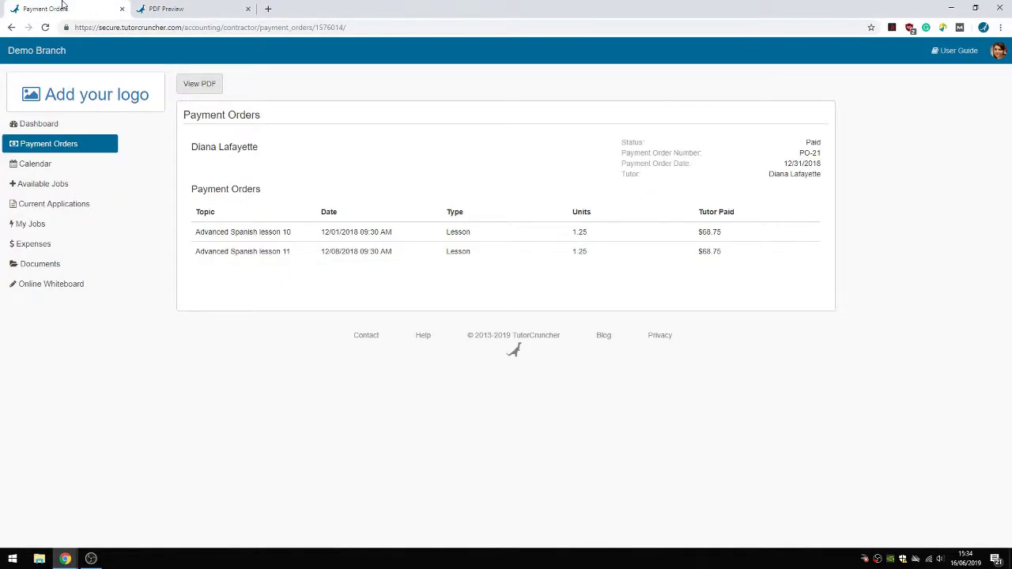
click(44, 145)
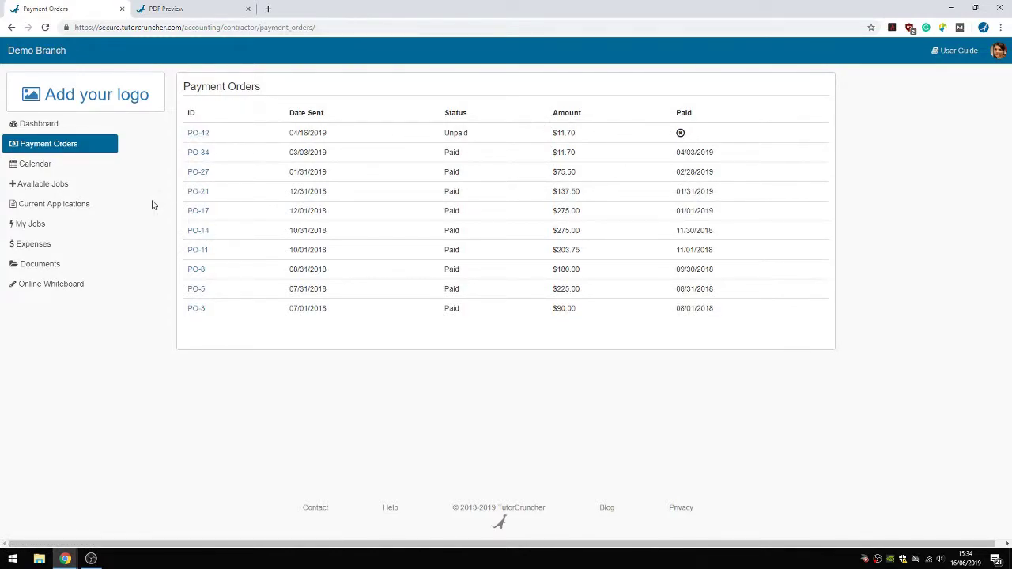
View the lesson calendar and its form for adding a new lesson, closing the form without creating one
click(57, 163)
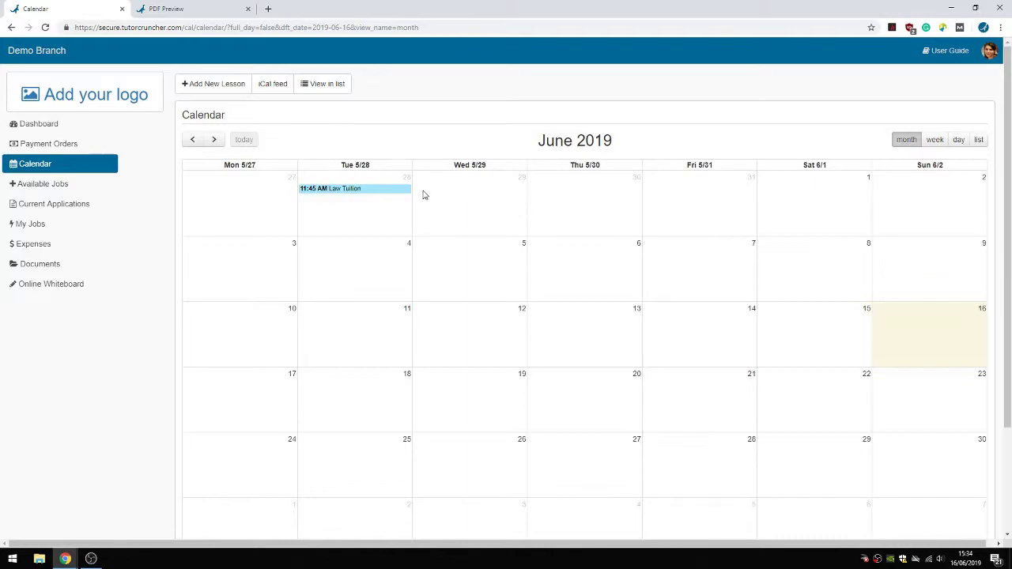
click(218, 84)
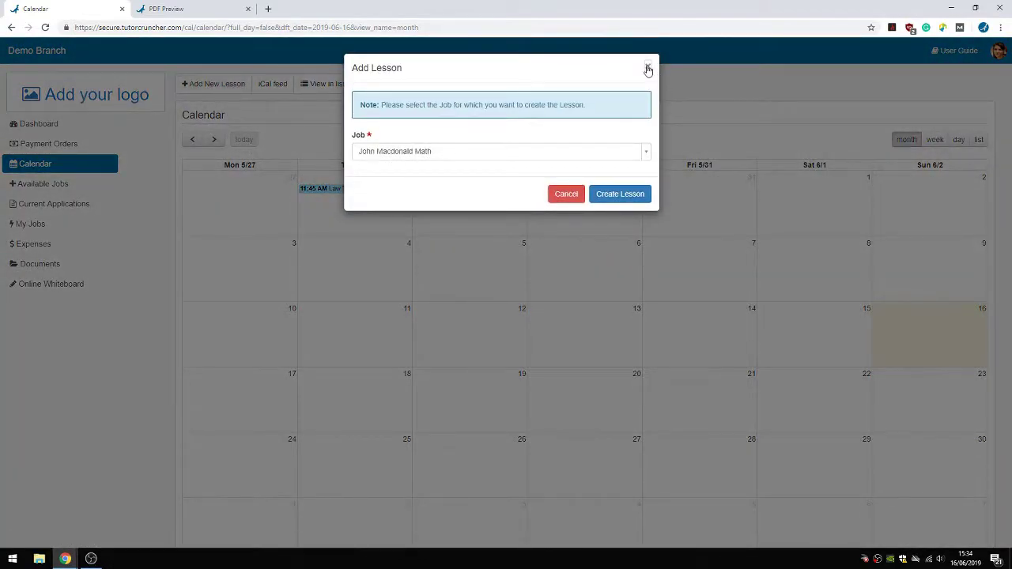
click(647, 68)
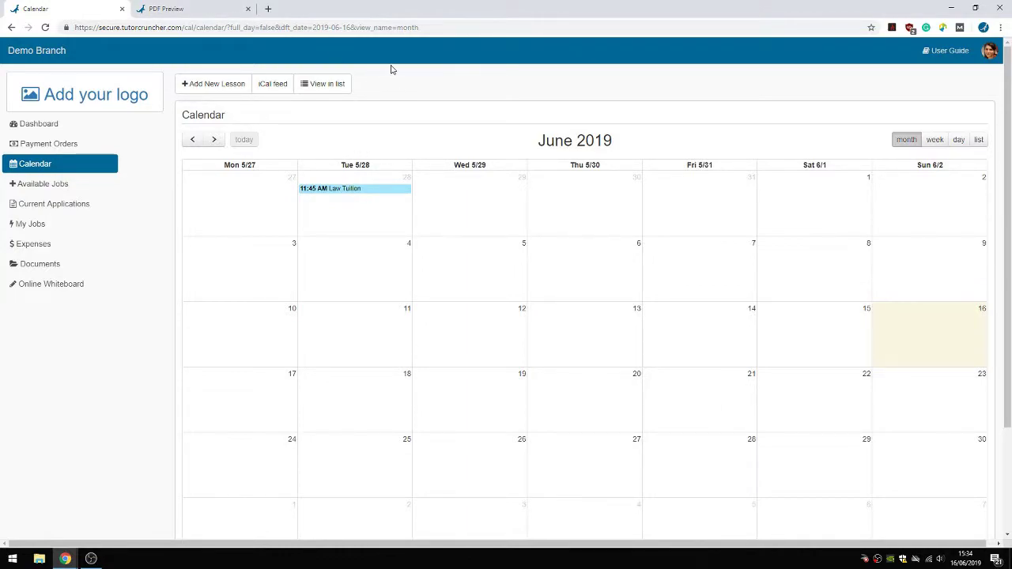
View the iCal feed guide, highlight the calendar integration link, and return to the lesson calendar
click(264, 84)
drag(571, 118, 198, 111)
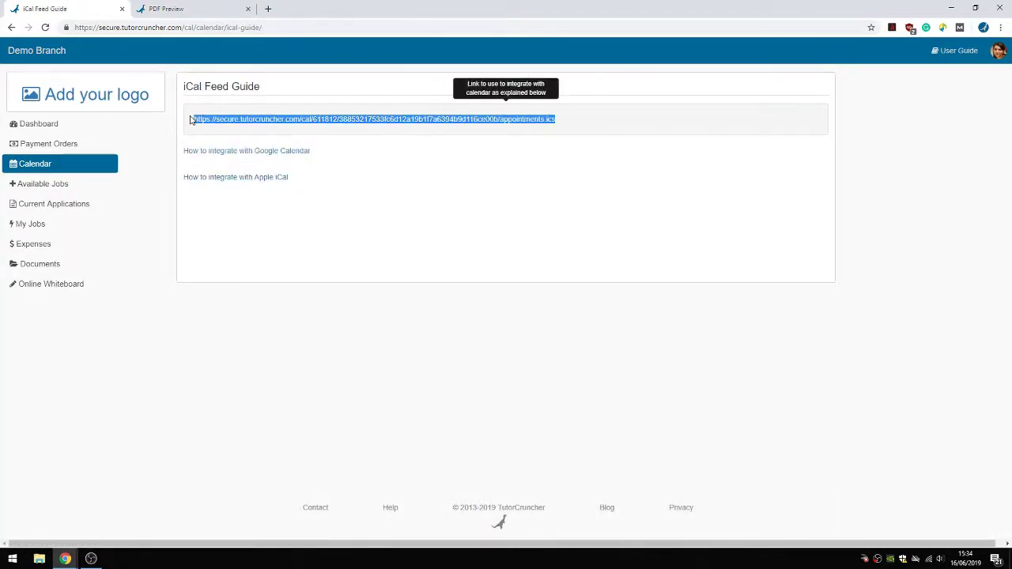
click(488, 233)
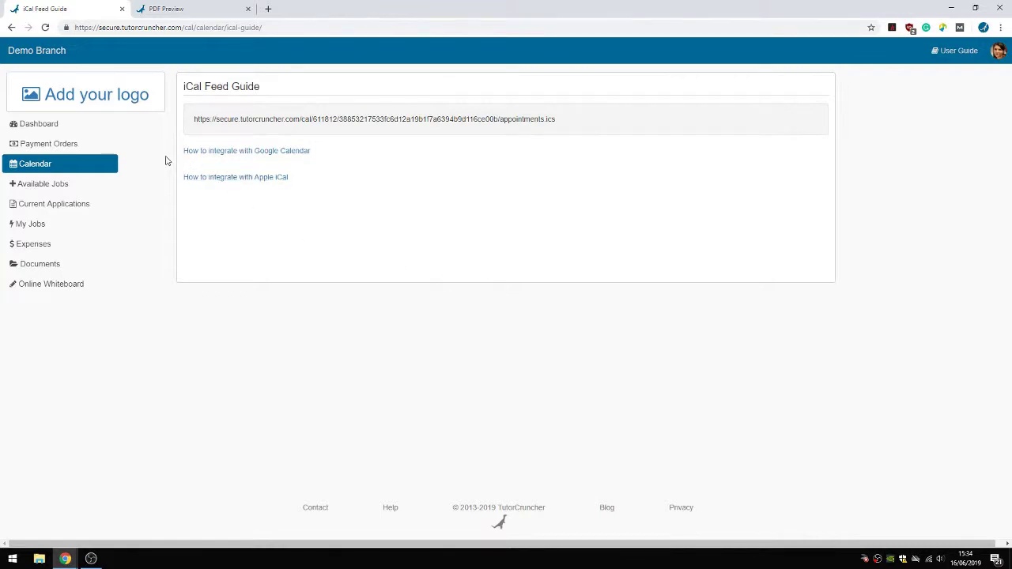
click(47, 144)
click(39, 163)
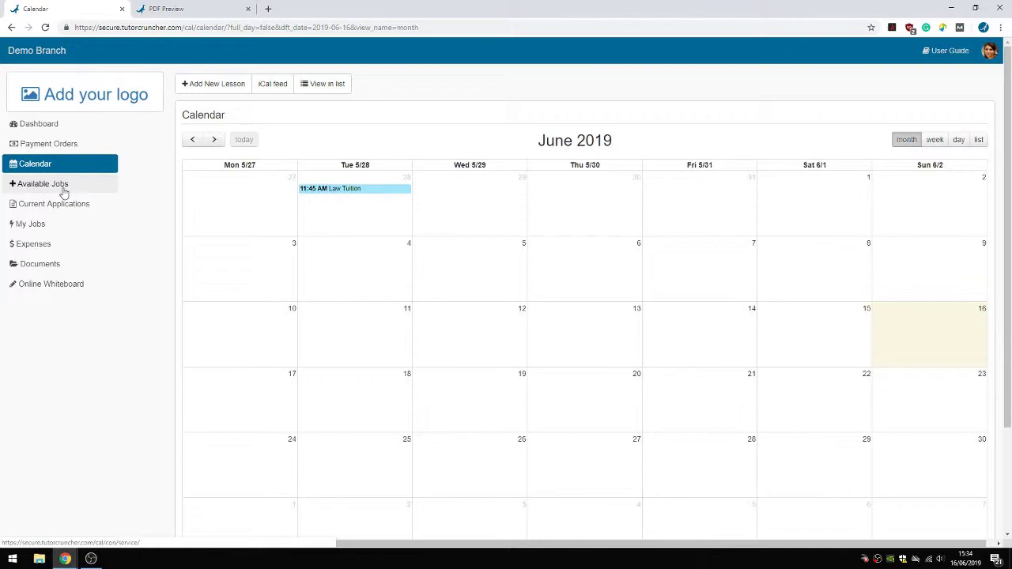
Apply for the available biology job with the description "I think that I'm a great tutor" and save the application
click(61, 183)
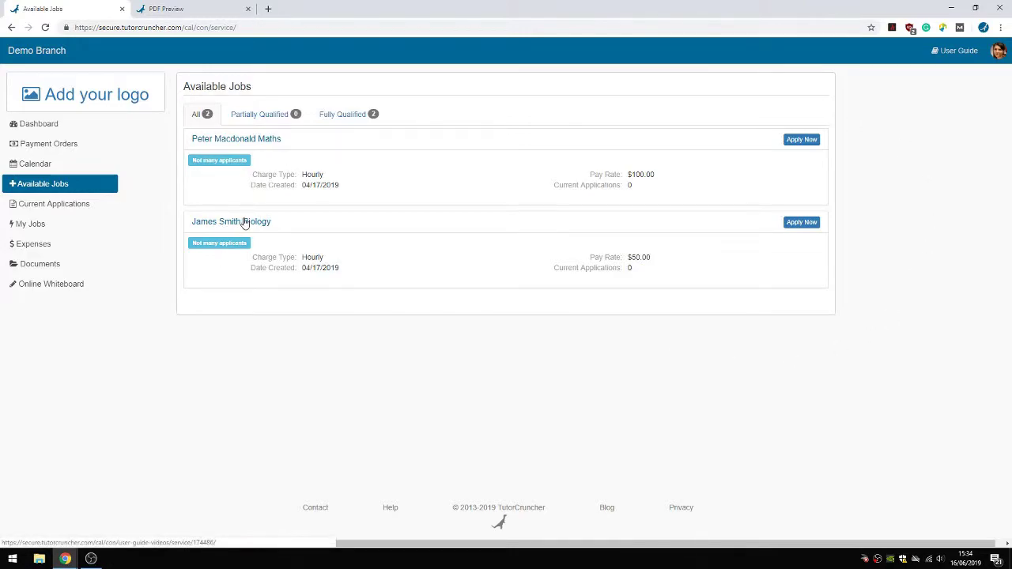
click(244, 223)
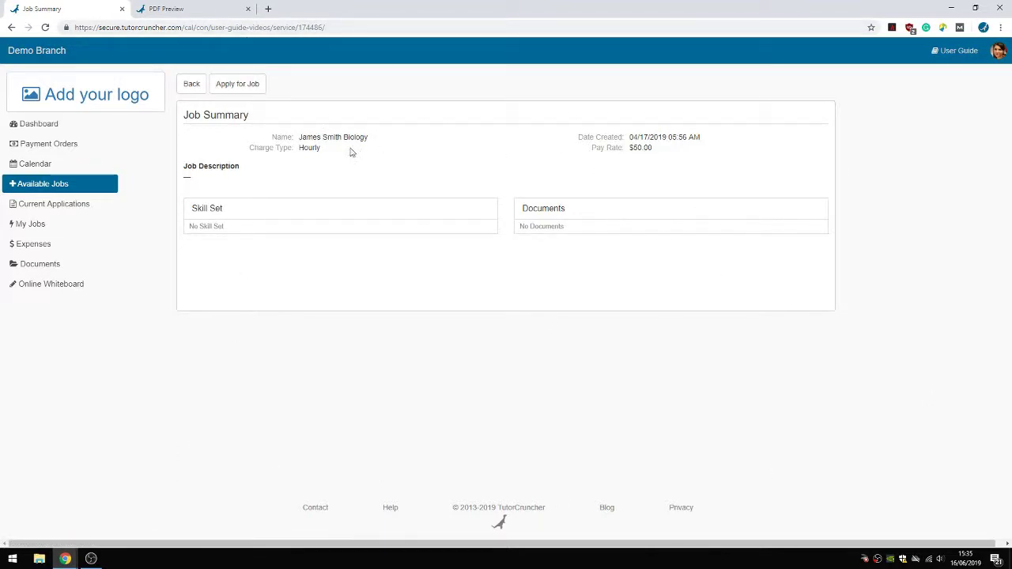
click(230, 85)
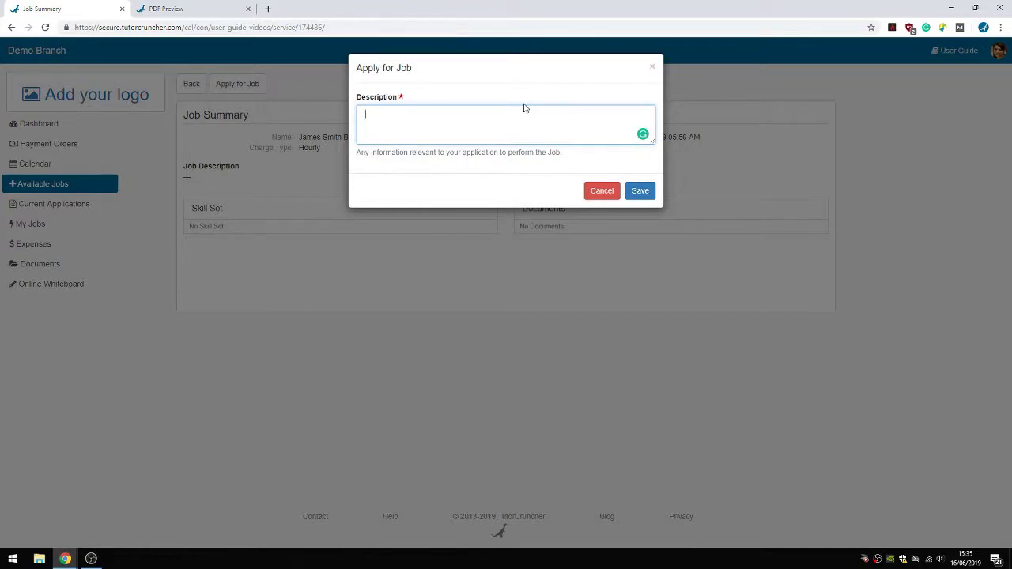
text(I think that I)
text('m th)
text(a great tutor)
click(640, 191)
click(555, 90)
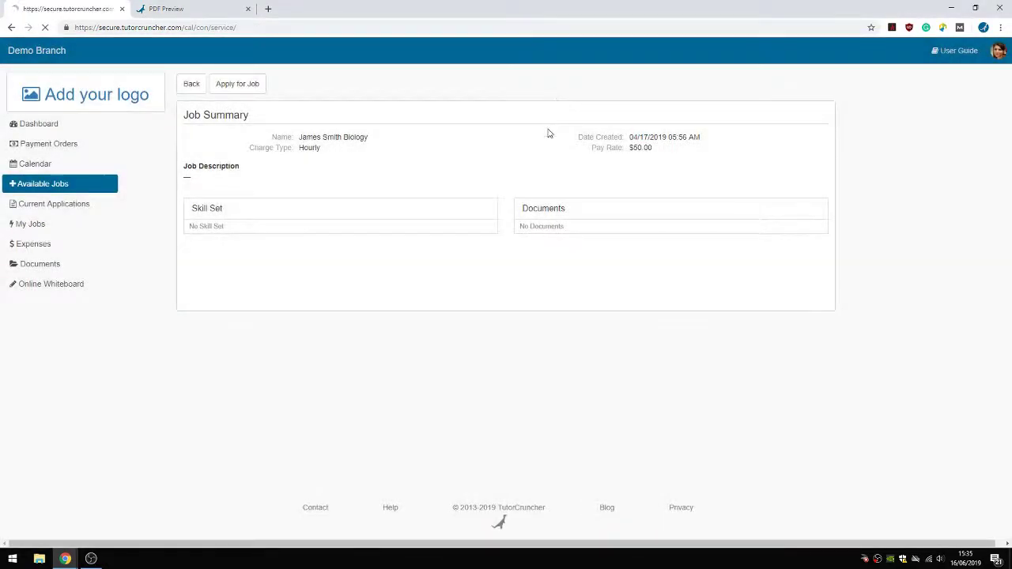
Review the current job applications and the tutor's own finished and open jobs
click(33, 207)
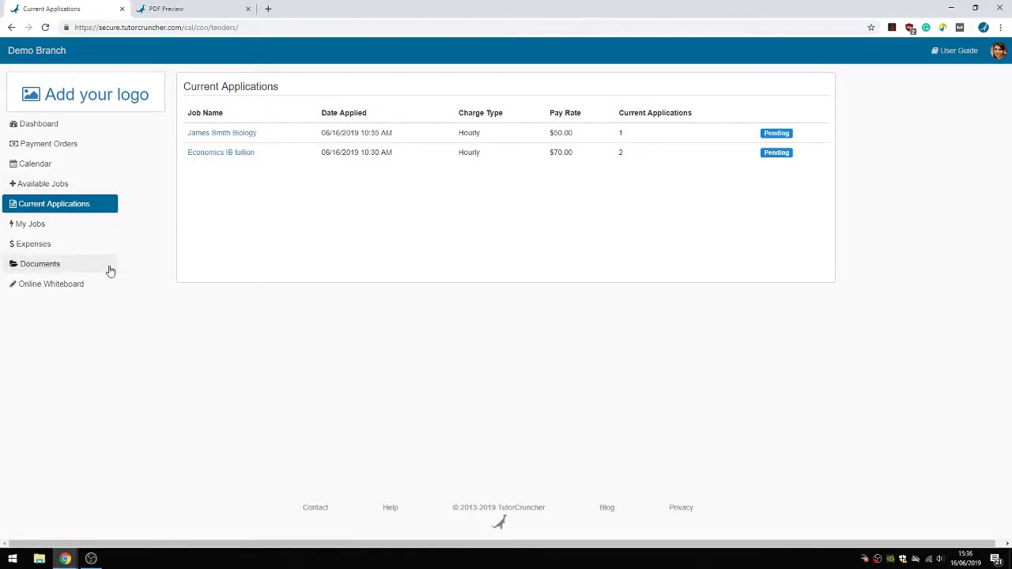
click(59, 229)
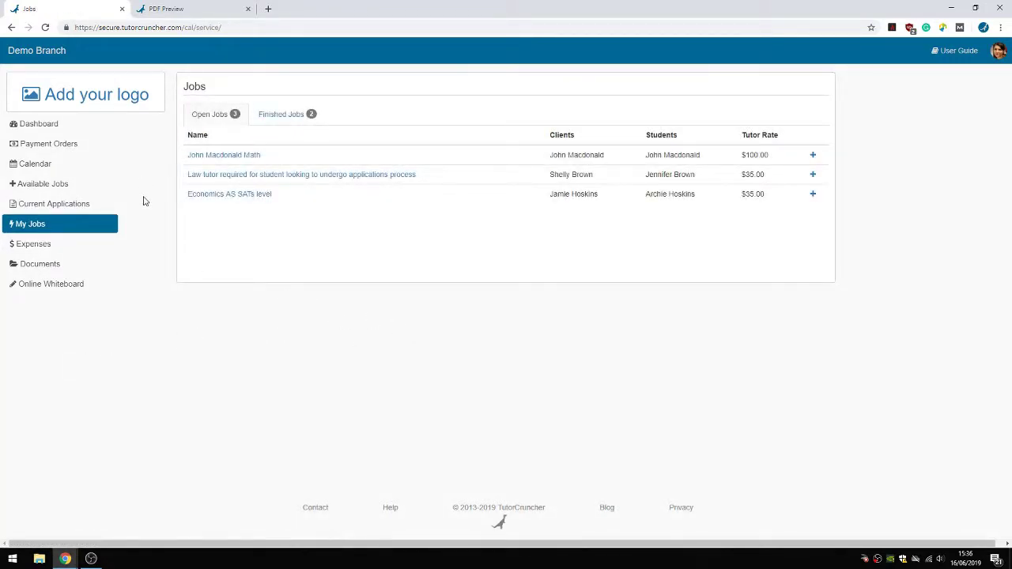
click(260, 125)
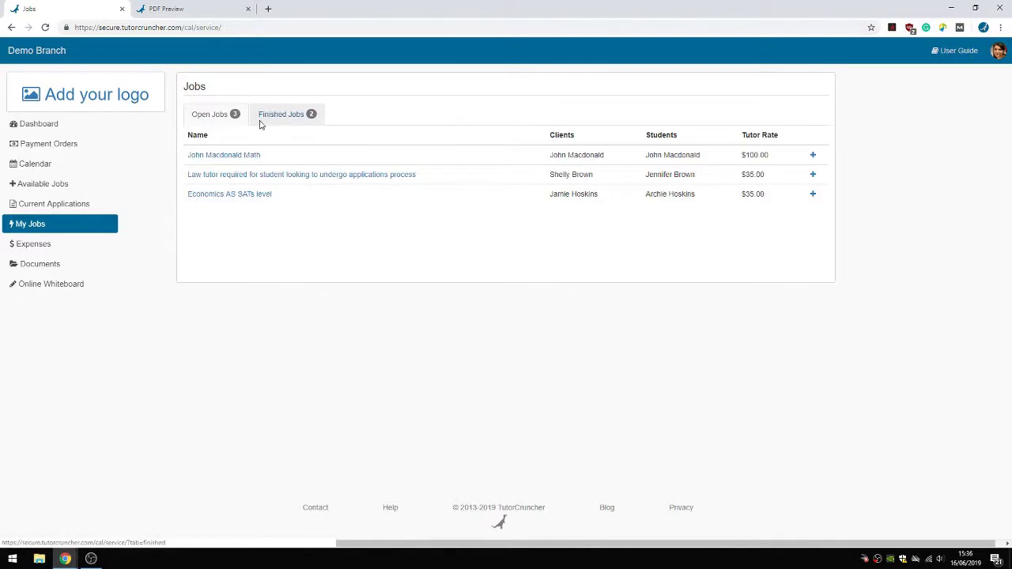
click(216, 122)
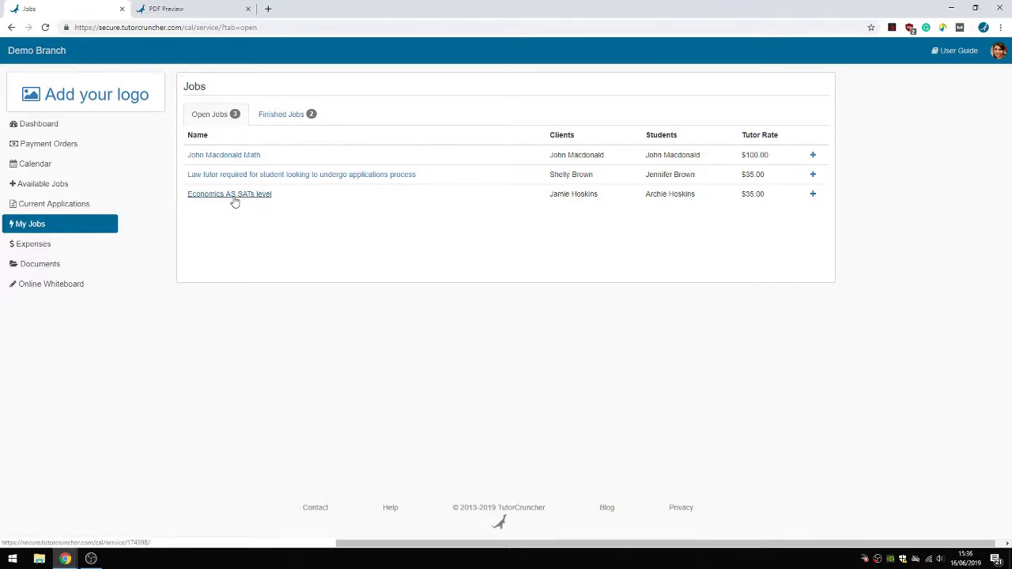
Start a new lesson for the open math job and set its start time to 06/23/2019 10:36 AM
click(238, 157)
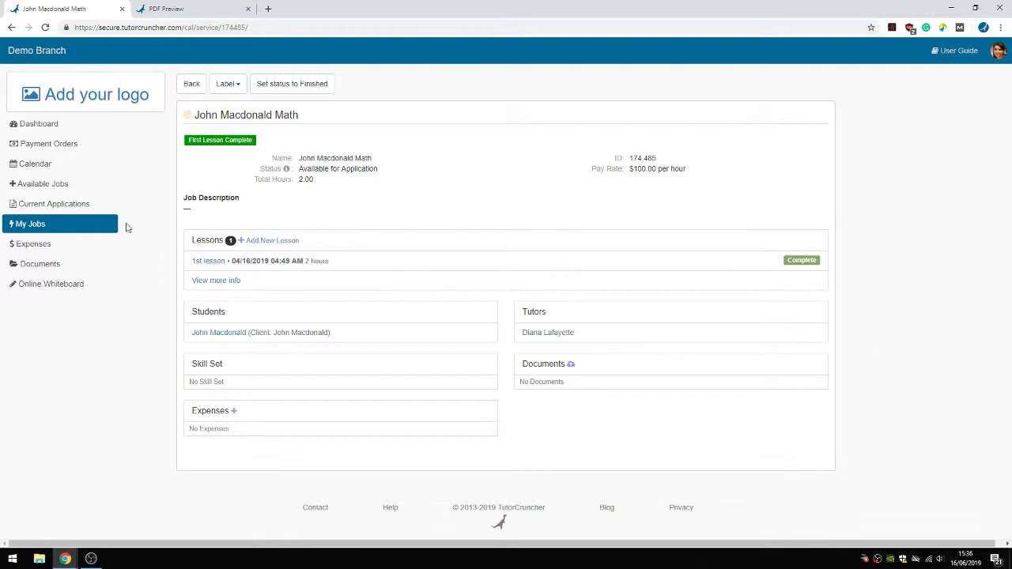
click(287, 242)
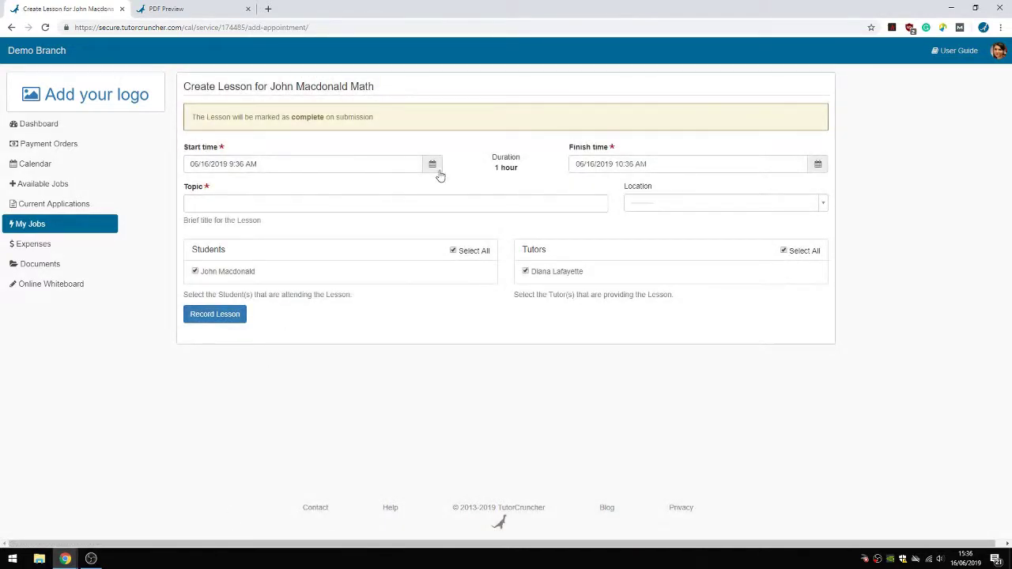
click(433, 167)
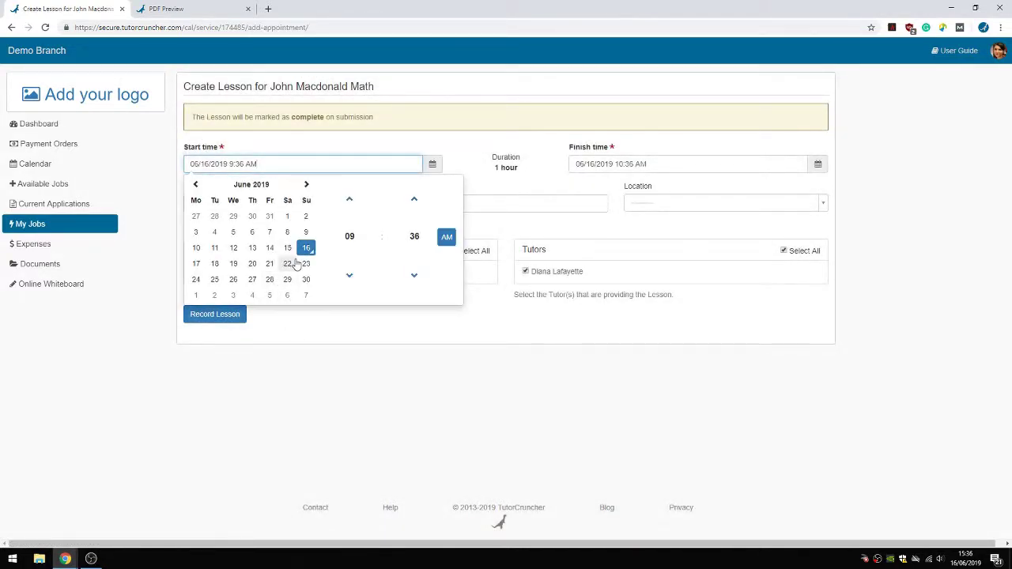
click(306, 264)
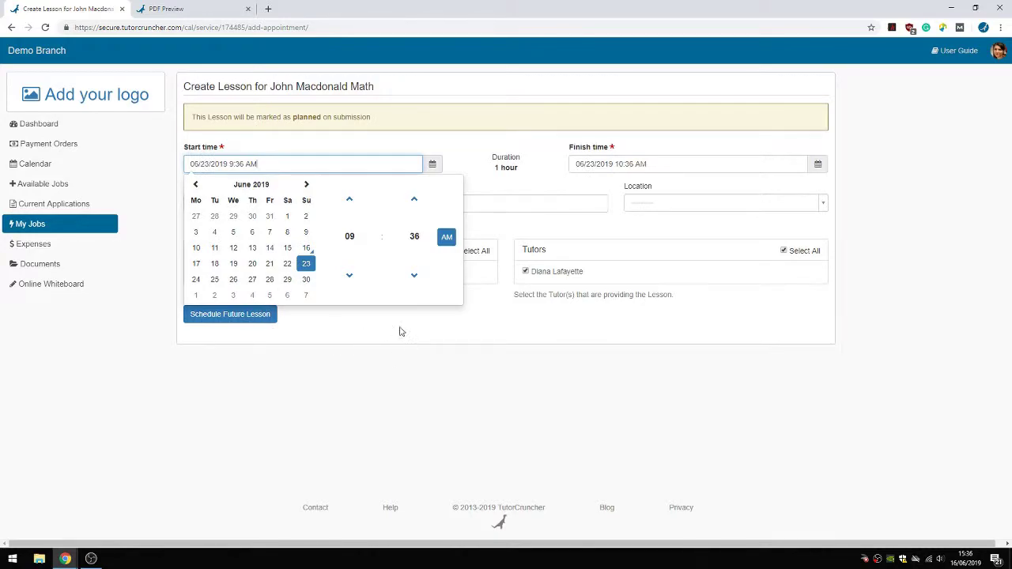
click(349, 199)
click(410, 244)
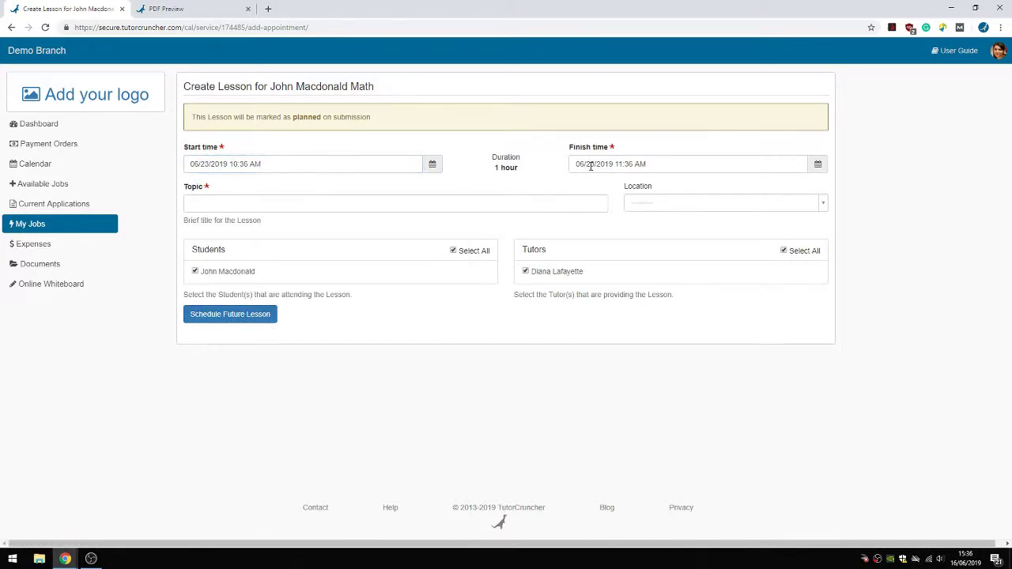
Give the lesson the topic "2 nd lesson", choose the student's location, and schedule it as a future lesson
click(276, 203)
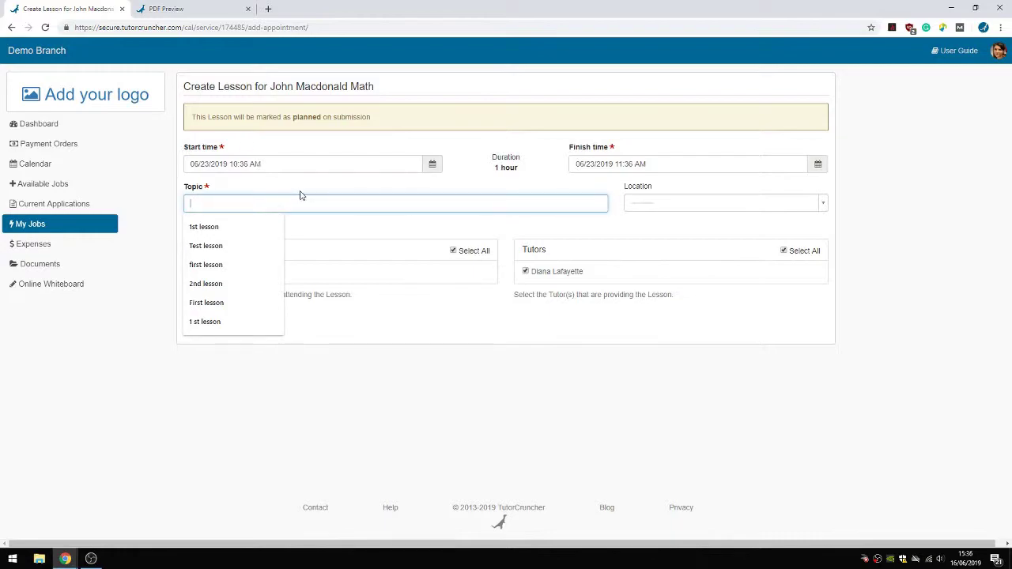
text(2 )
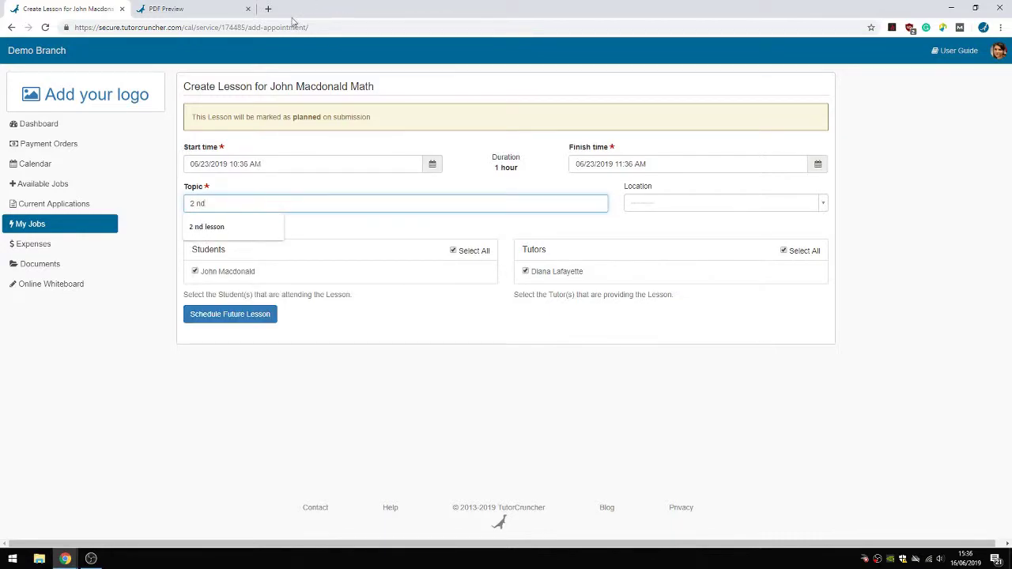
text(nd)
click(241, 226)
click(738, 202)
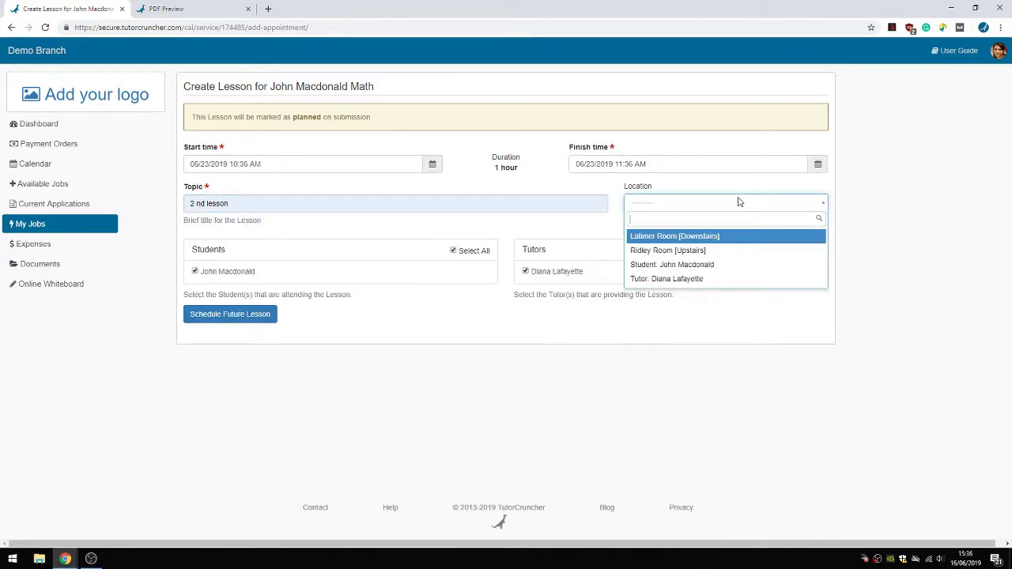
click(678, 266)
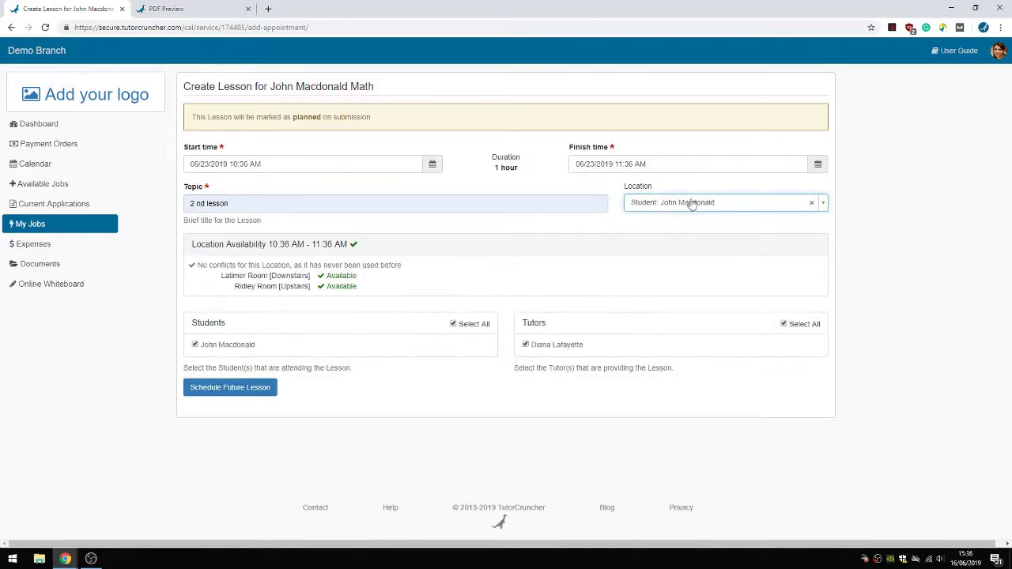
click(229, 393)
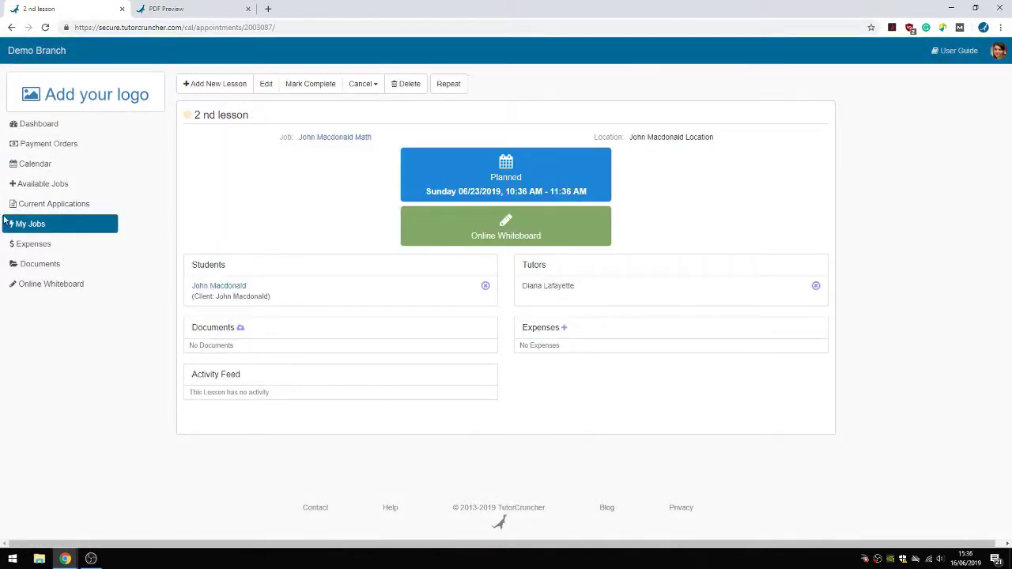
Check the math job's lesson list, reopen the 2 nd lesson, and open its online whiteboard, dismissing the introduction
click(337, 136)
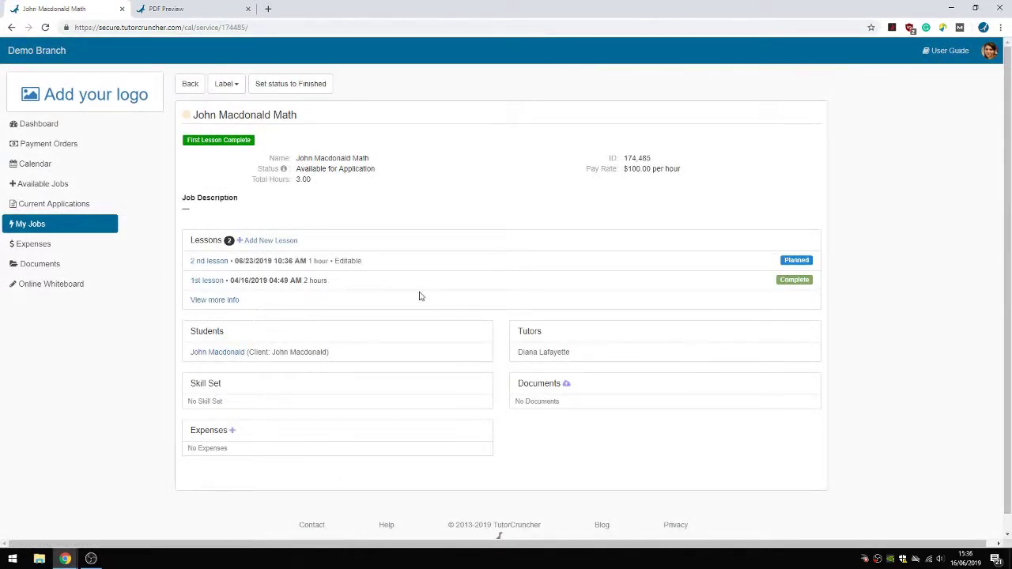
click(210, 261)
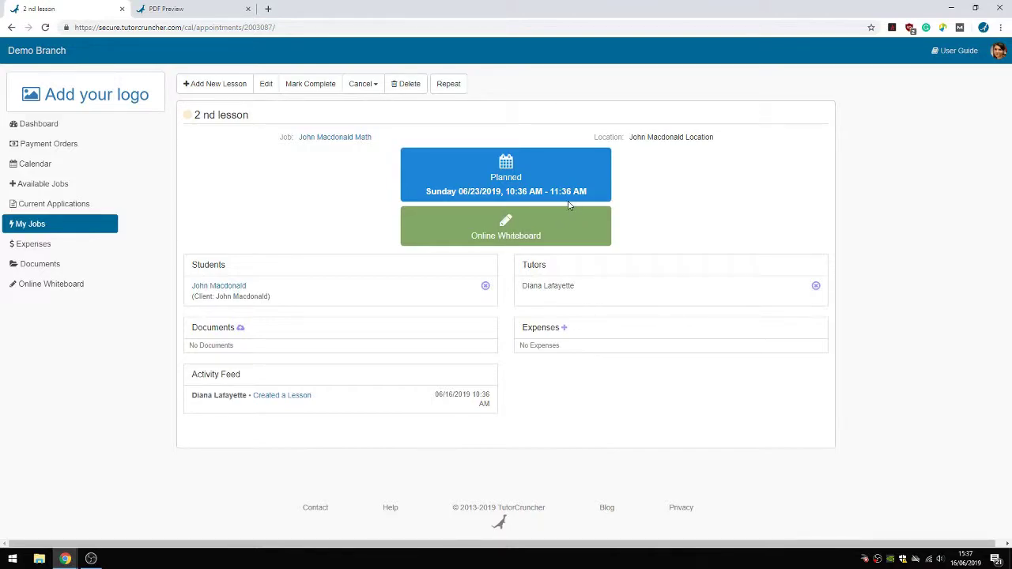
click(511, 228)
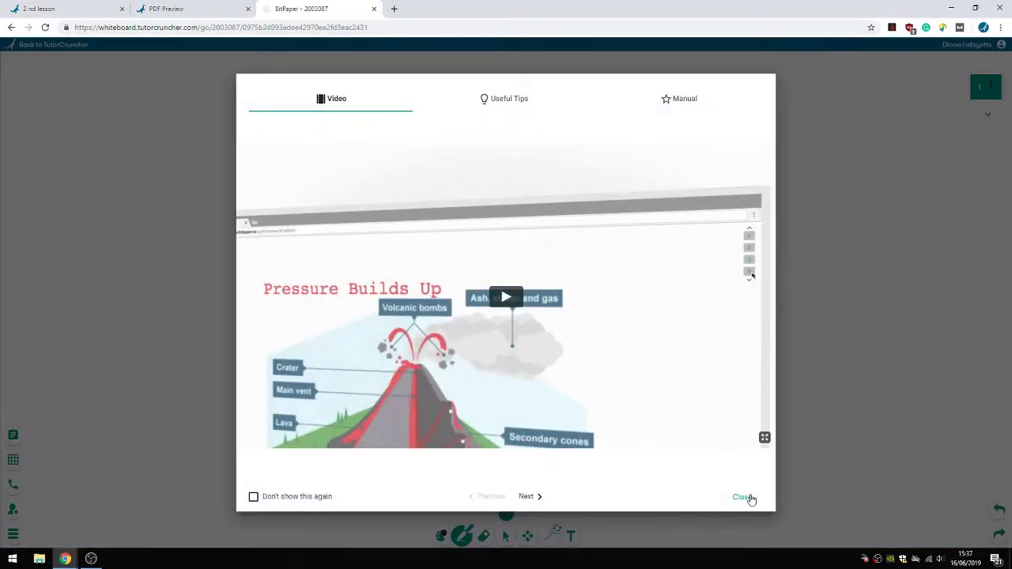
click(747, 498)
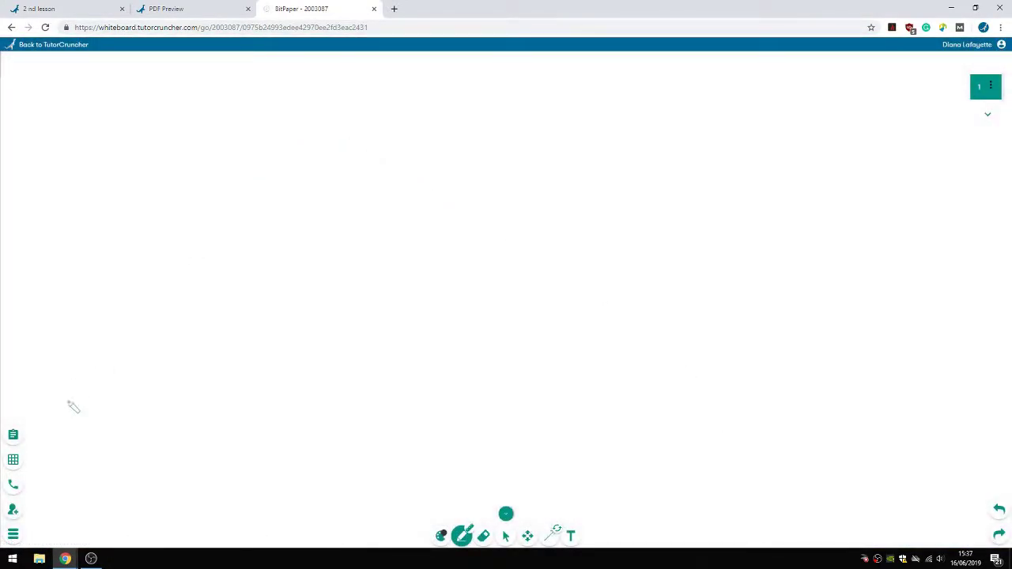
Start a call on the online whiteboard, view its call controls, and close the whiteboard to return to the lesson
click(12, 484)
click(48, 71)
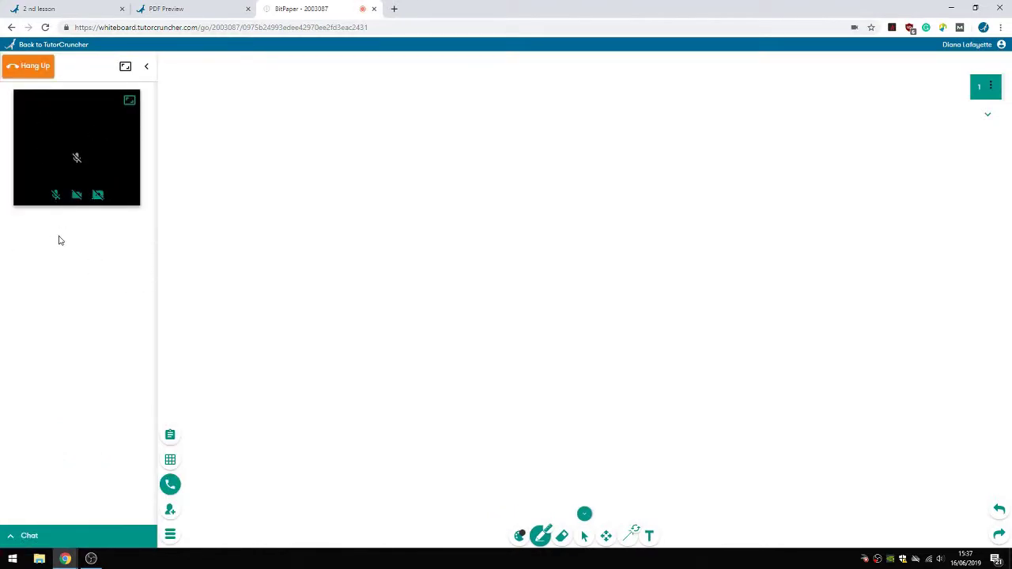
click(374, 9)
click(44, 9)
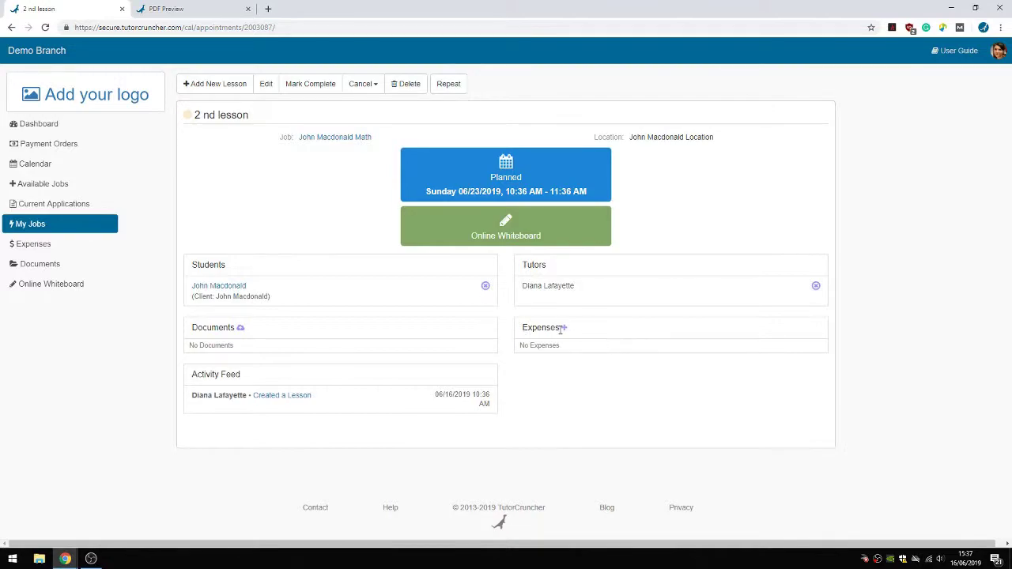
Start a new expense with the category Expense and the description "travel charge"
click(47, 245)
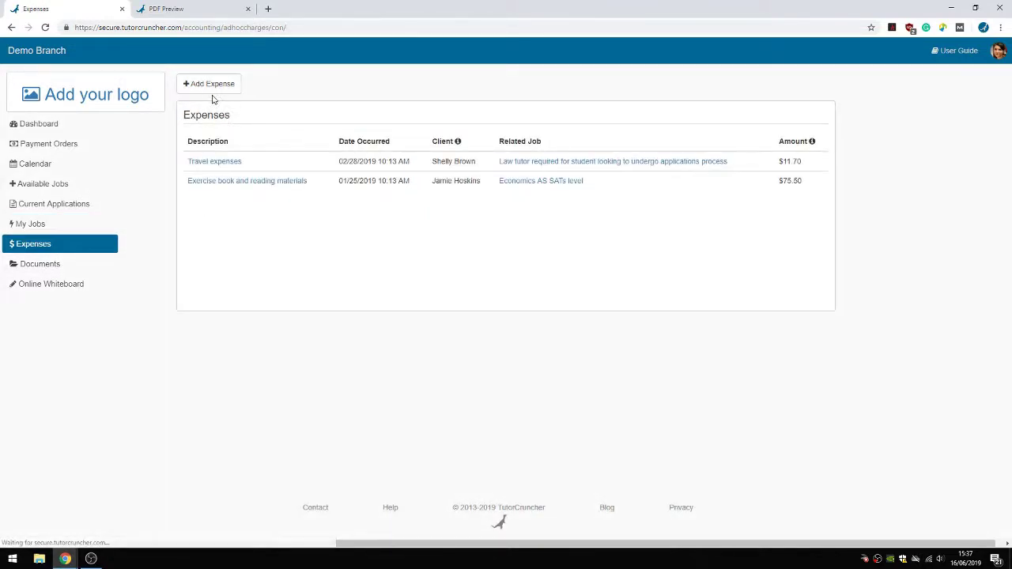
click(212, 85)
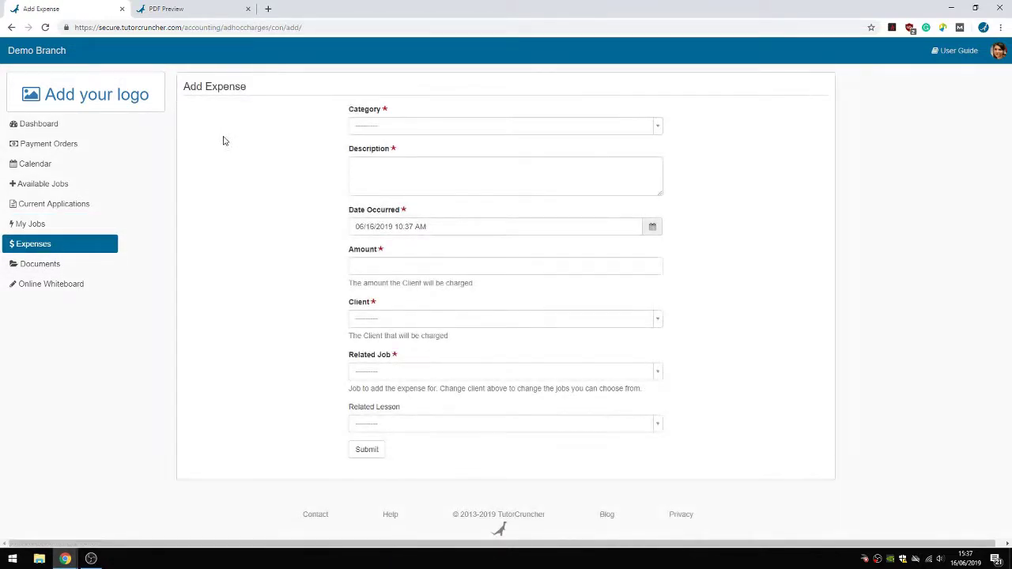
click(441, 126)
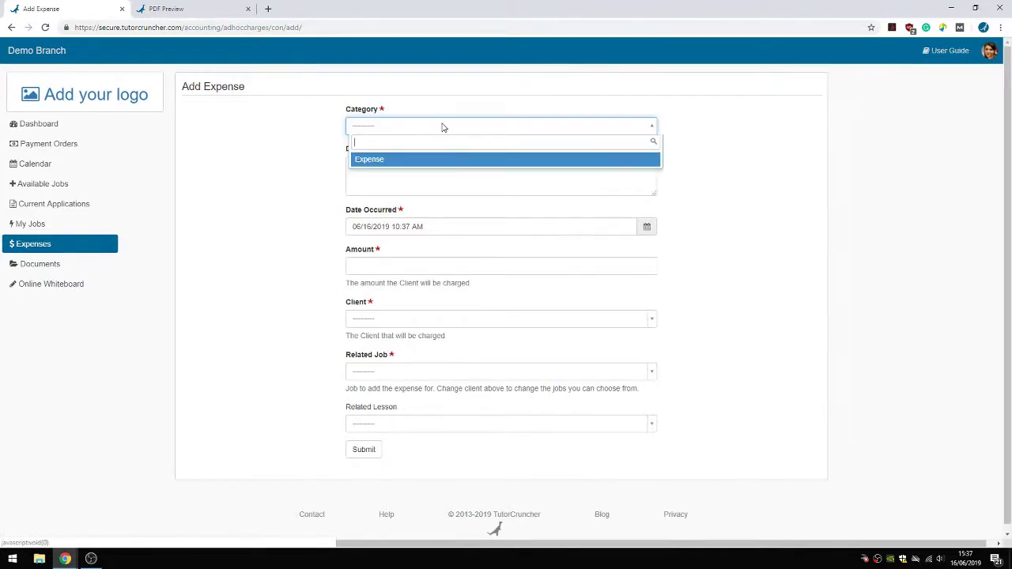
click(403, 161)
click(396, 163)
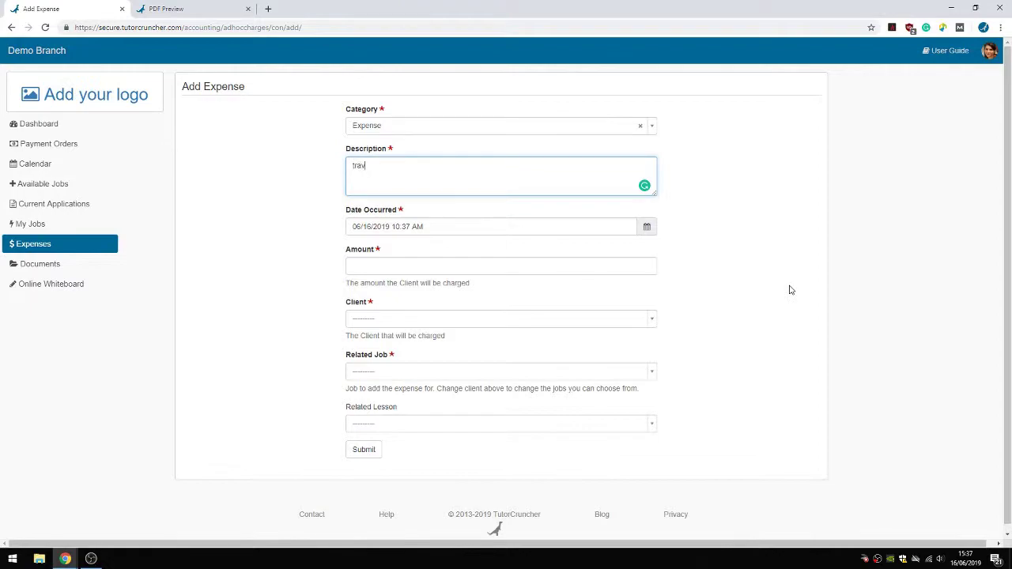
text(travel charge)
Set the expense amount to 5, choose the math job's client and the related 1st lesson, and submit the expense
click(501, 263)
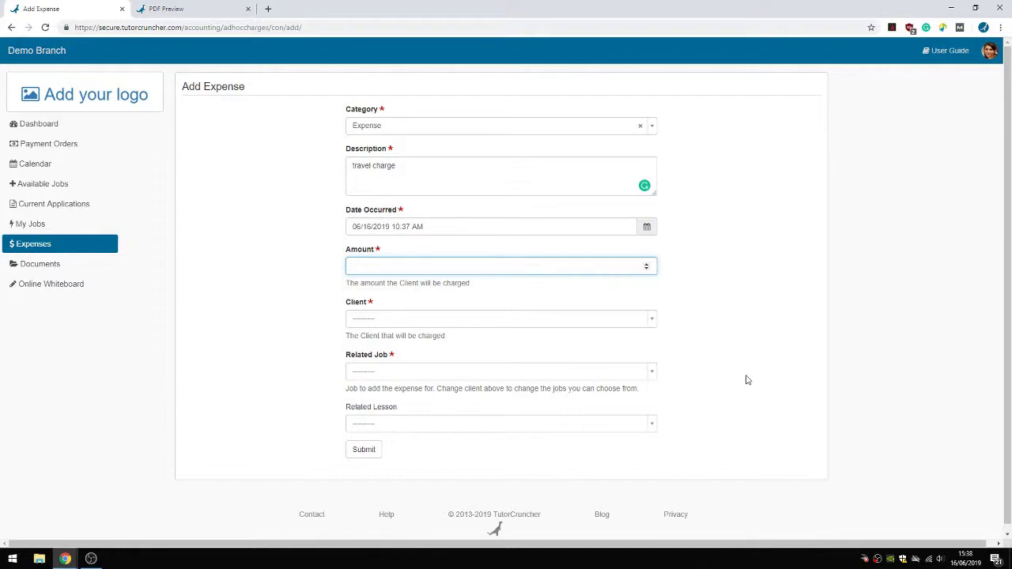
click(520, 320)
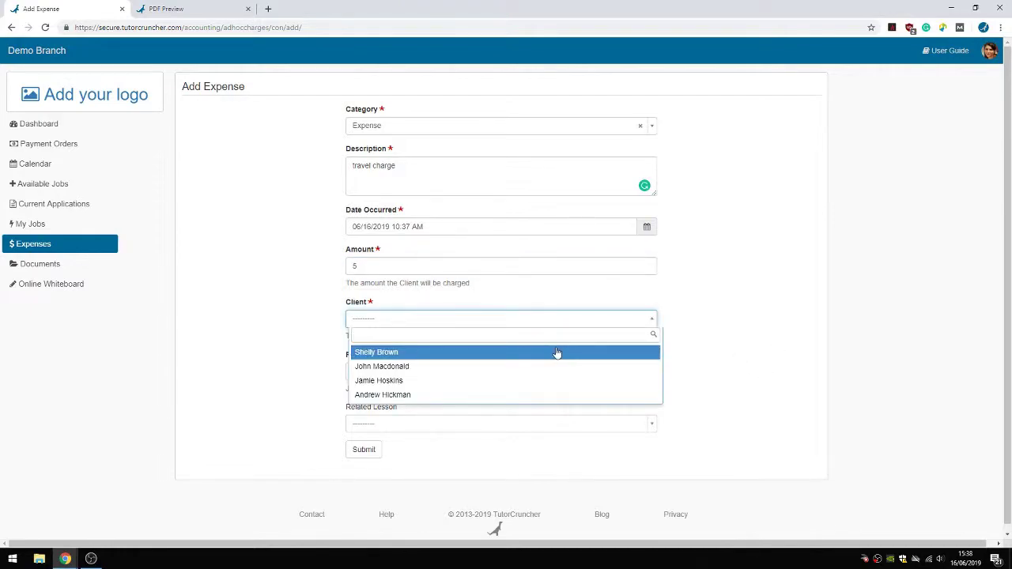
click(379, 360)
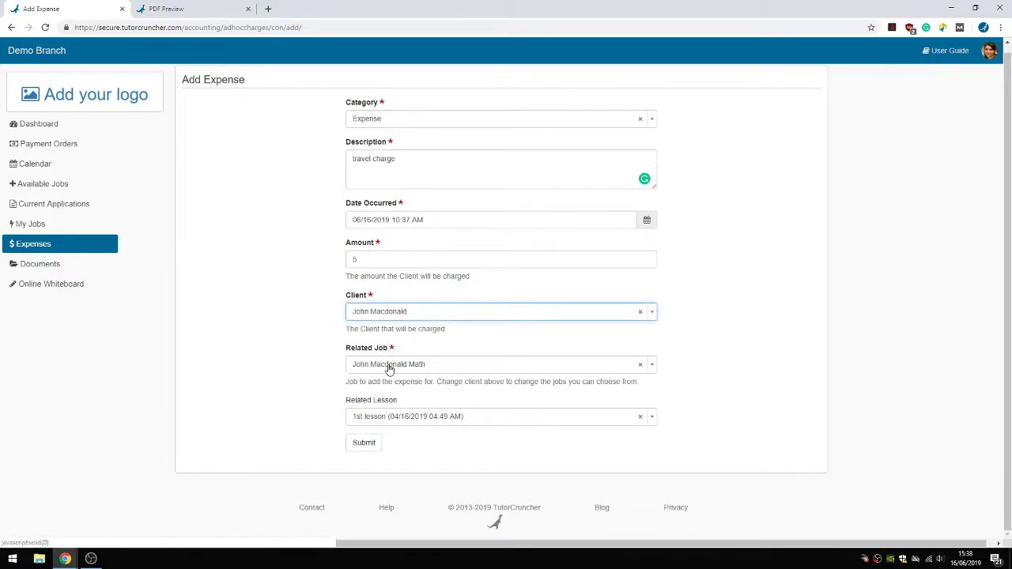
click(372, 416)
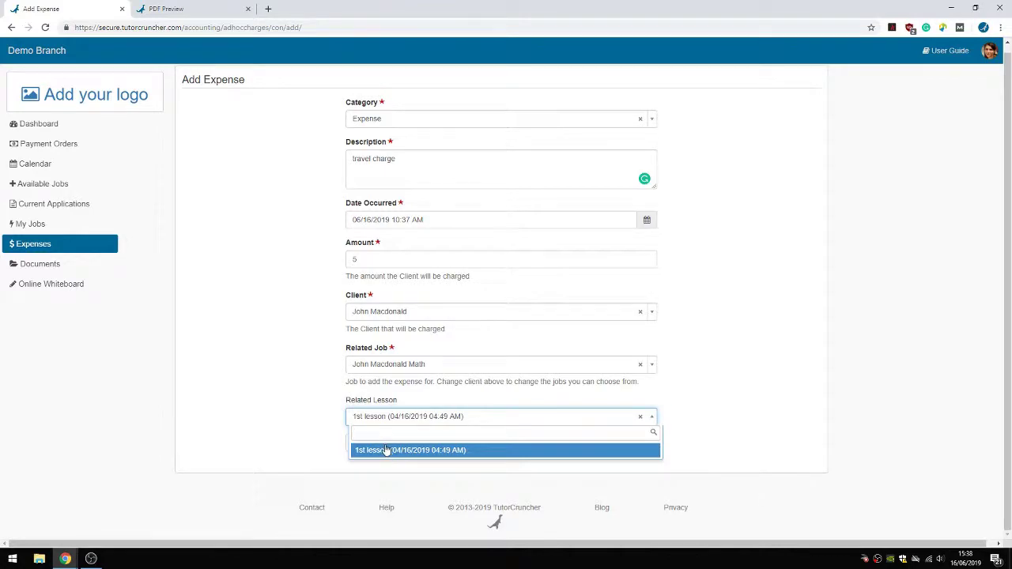
click(385, 449)
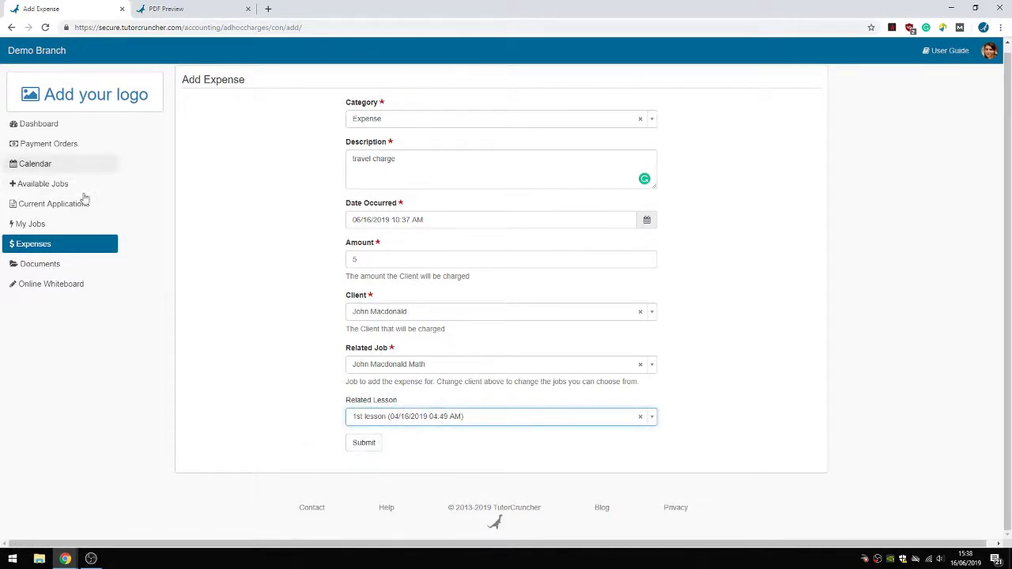
click(364, 442)
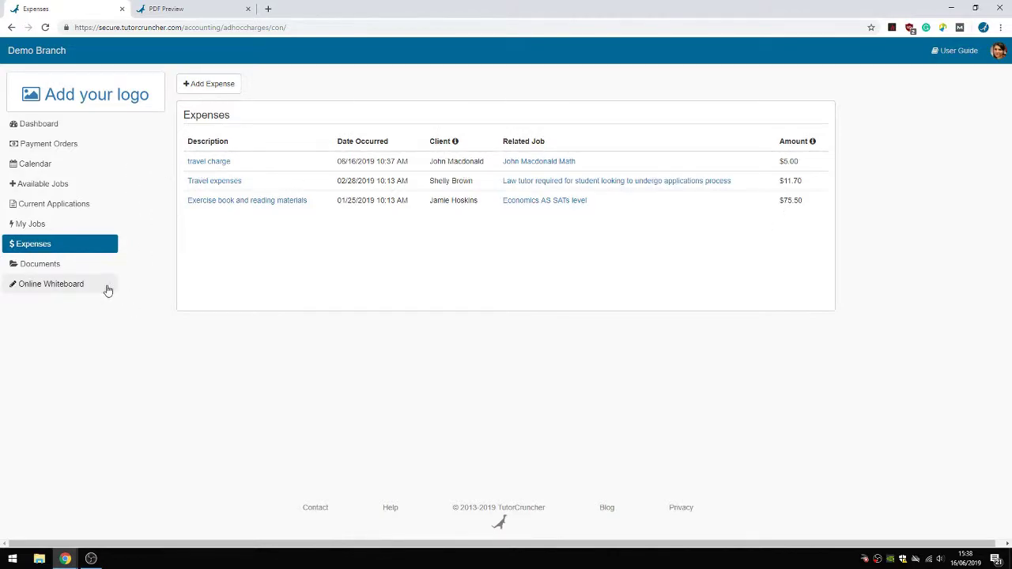
View the tutor's documents list
click(71, 267)
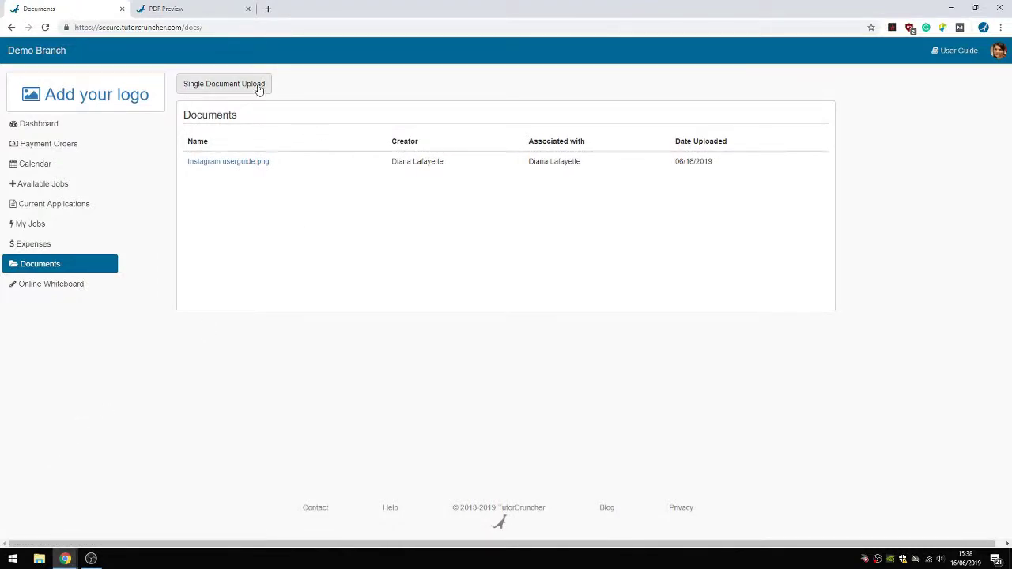